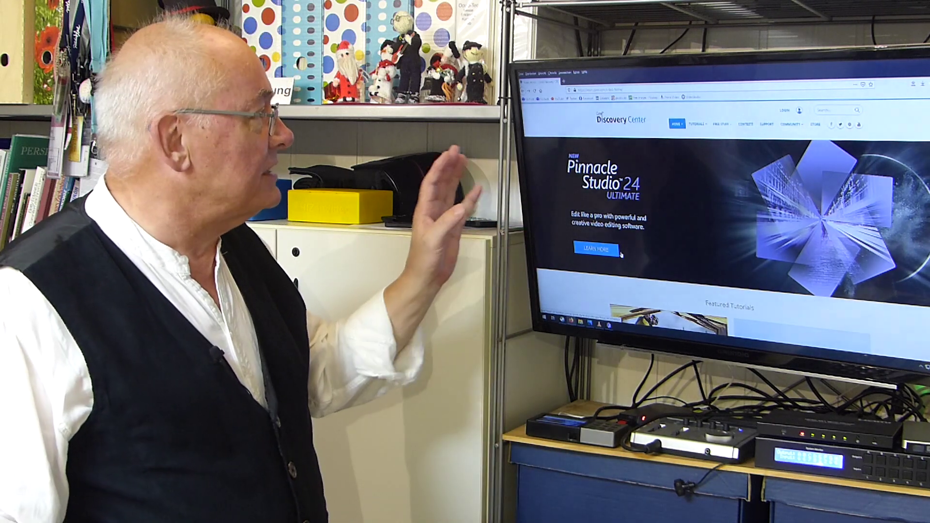
Create a multi-camera project from the clips cam1 to cam6 together with the audio file sound.mp3.
mouse_move(702, 126)
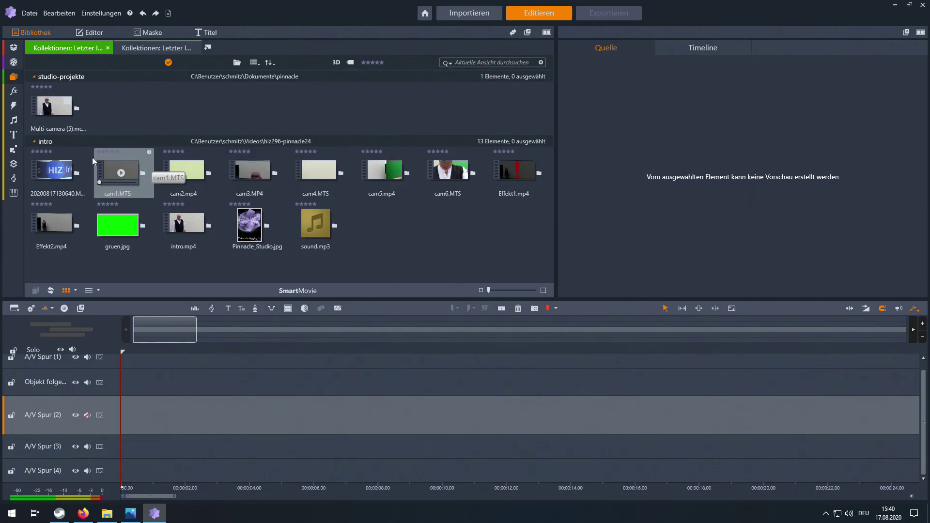
left_click_drag(91, 156, 313, 176)
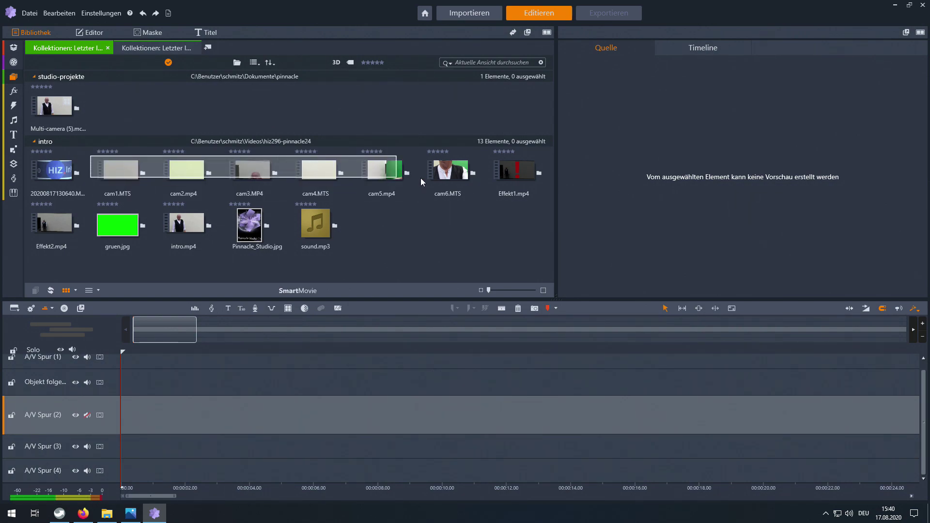
left_click_drag(420, 179, 467, 187)
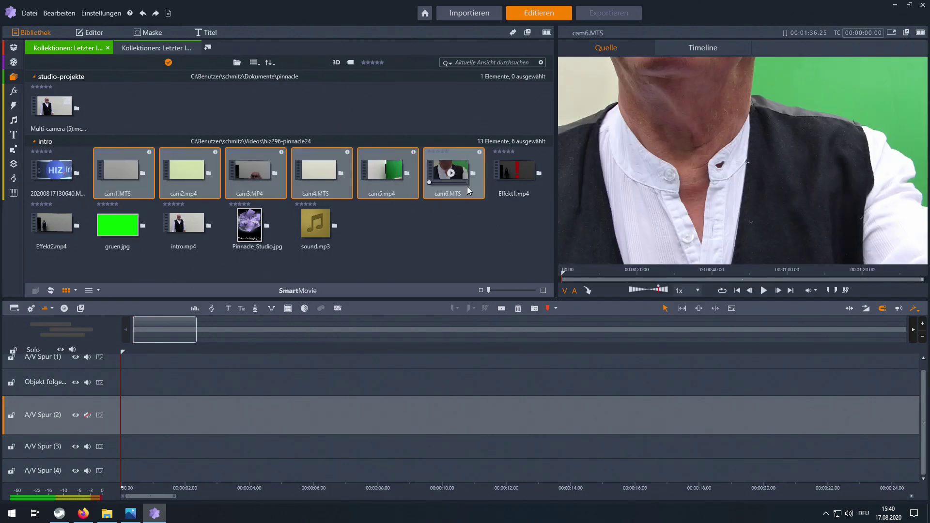
left_click(341, 243)
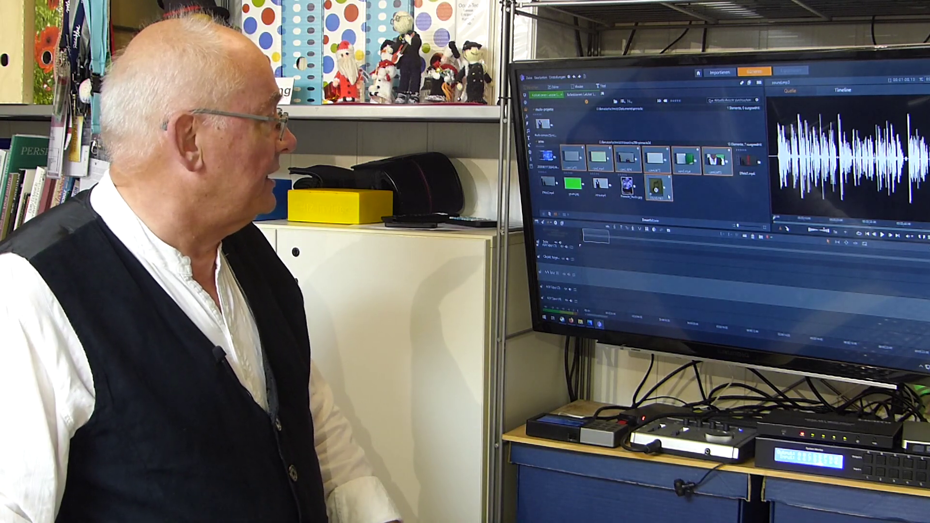
right_click(670, 197)
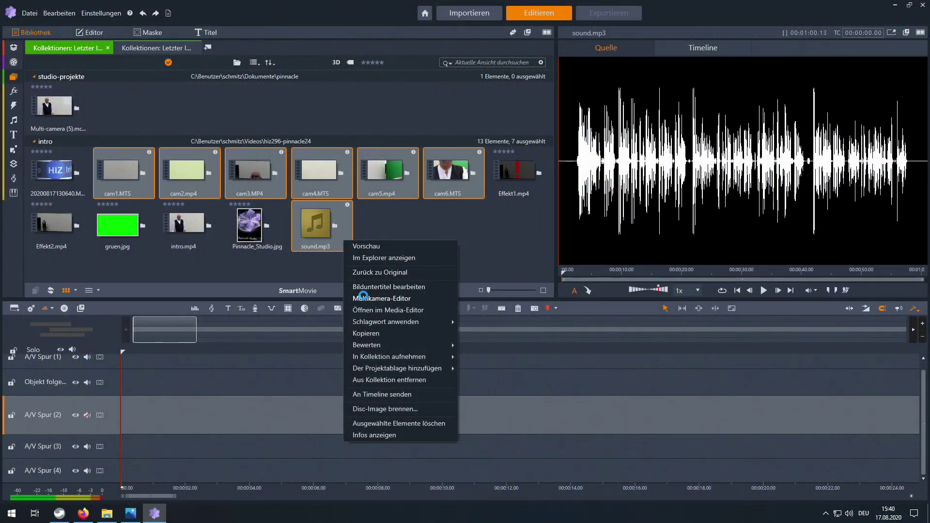
left_click(364, 297)
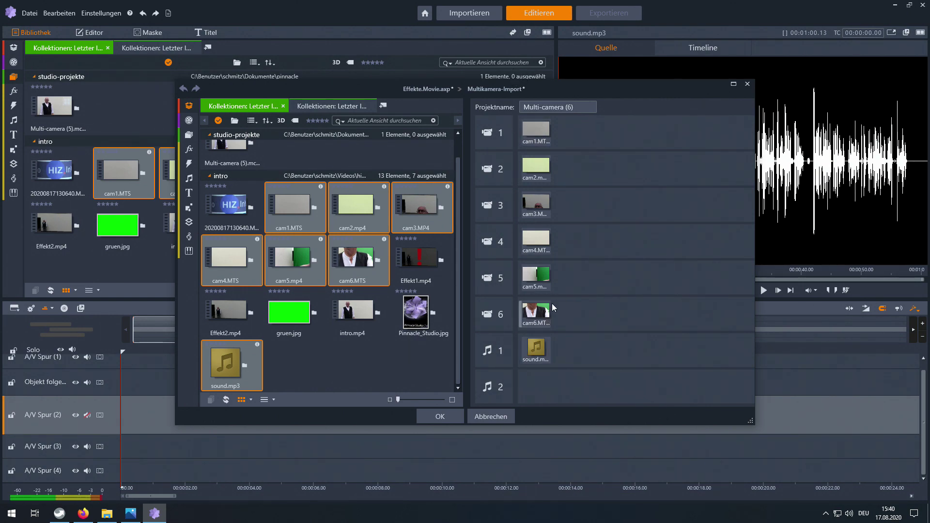
left_click(446, 417)
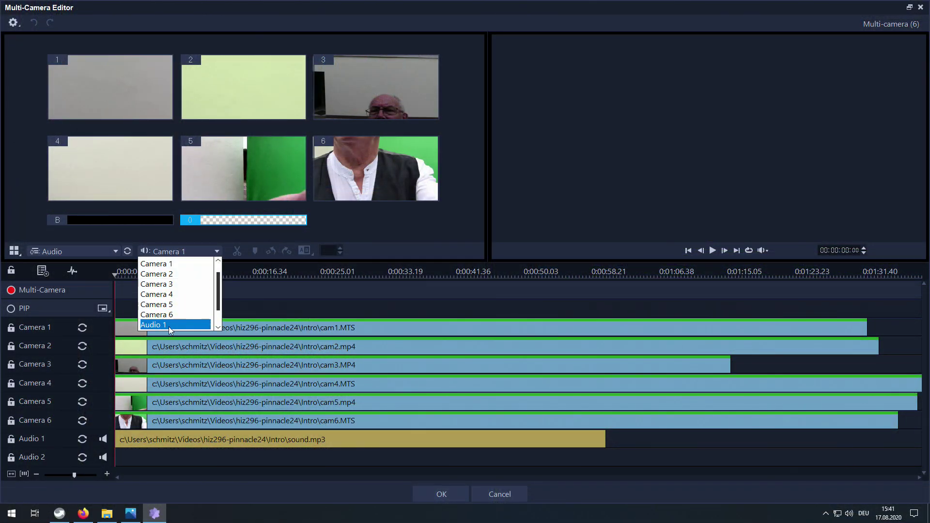
Use Audio 1 as the main audio source, synchronise all cameras by audio, and show the audio waveforms.
left_click(168, 326)
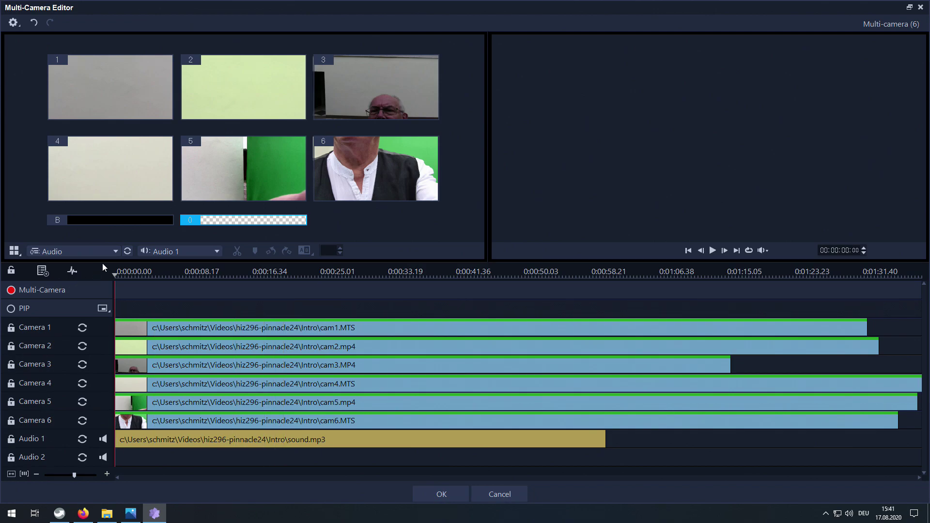
left_click(128, 251)
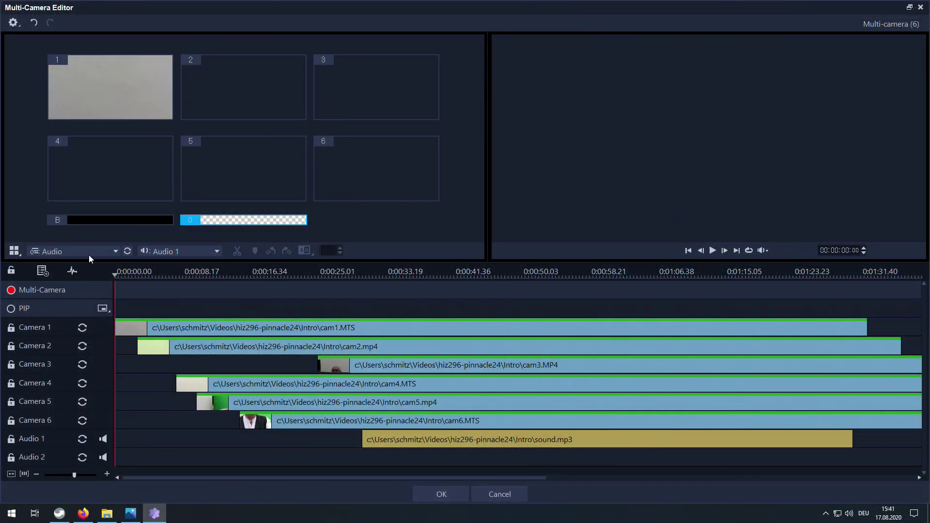
left_click(75, 272)
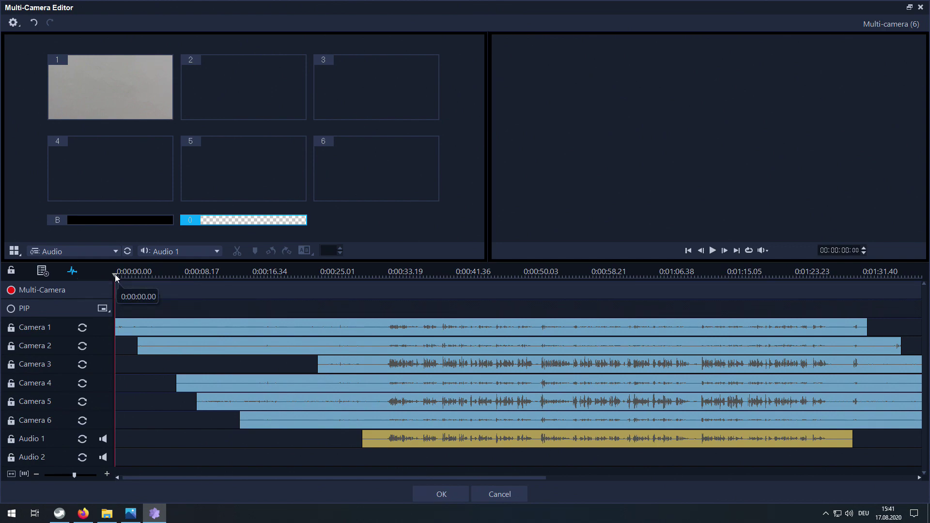
Position the playhead at 00:00:32:45, just before the speech begins, and start the multi-camera cut with camera 1.
left_click_drag(114, 274, 293, 276)
left_click(371, 278)
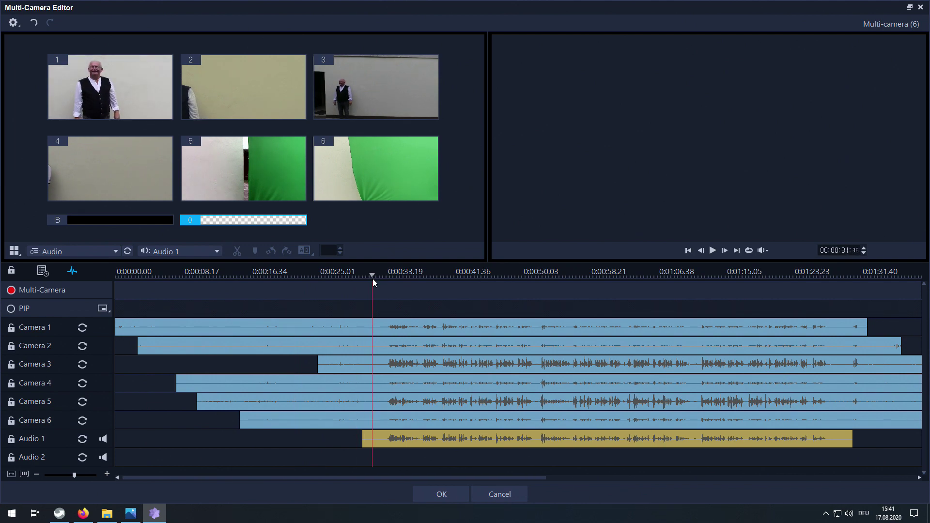
left_click(390, 278)
left_click_drag(390, 278, 382, 283)
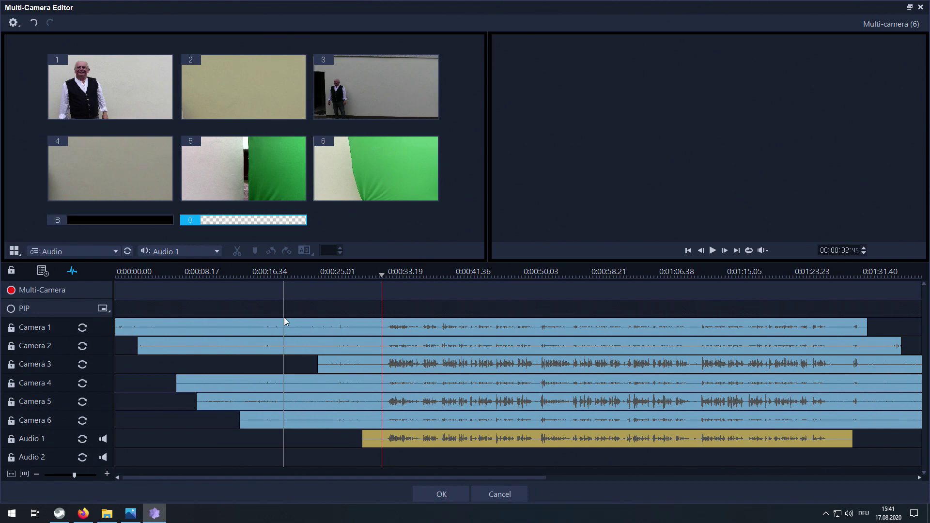
left_click(543, 329)
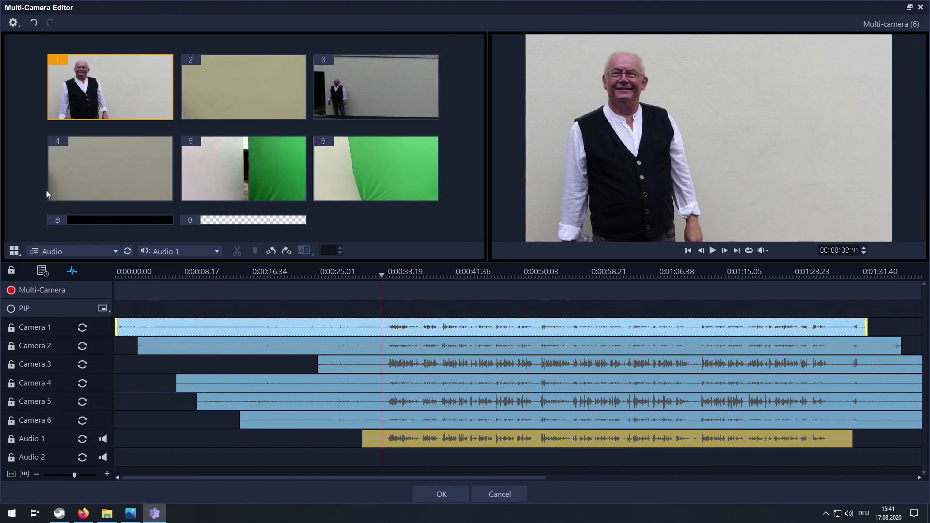
left_click(118, 91)
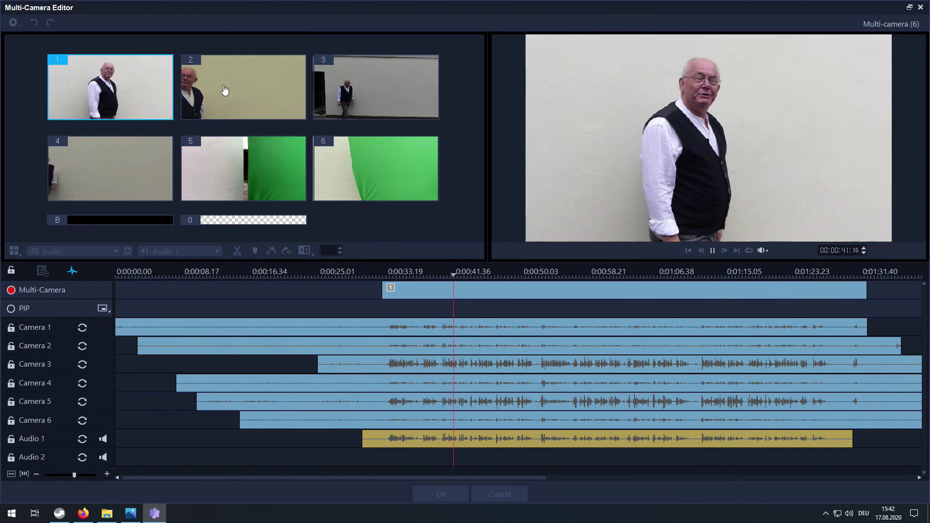
During playback, cut successively to cameras 2, 3, 4, 5 and 6, following the presenter along the wall.
left_click(224, 90)
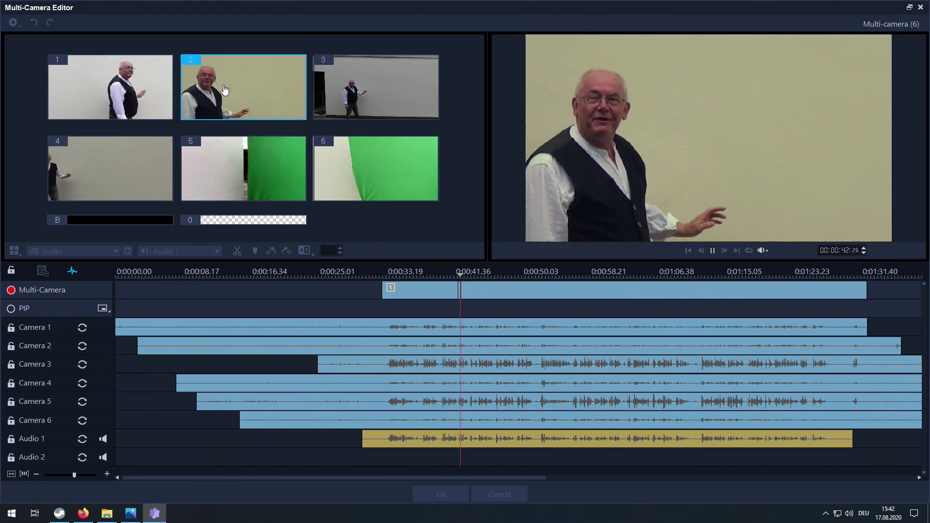
left_click(369, 88)
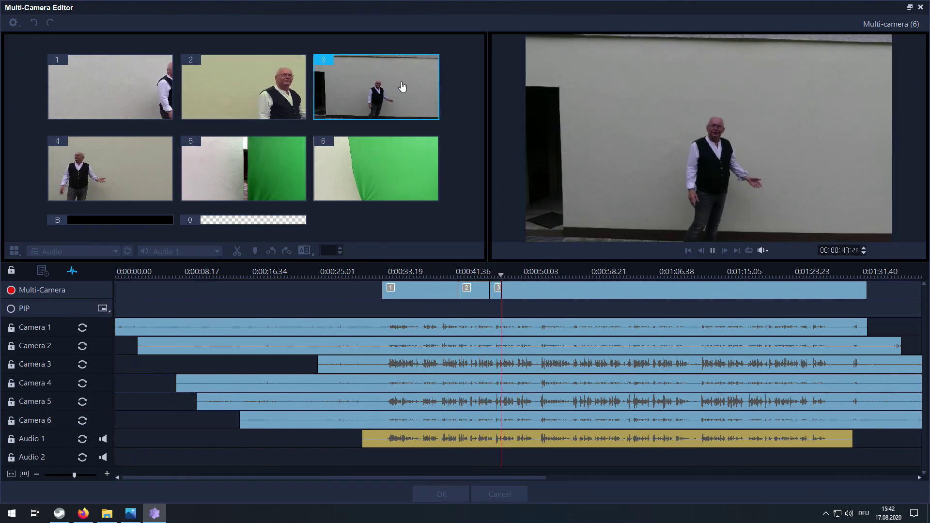
left_click(94, 173)
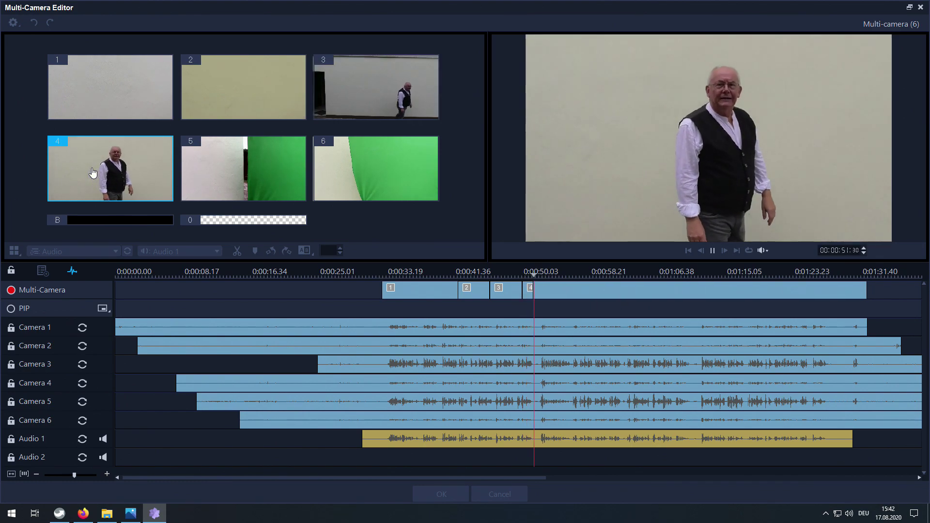
left_click(215, 165)
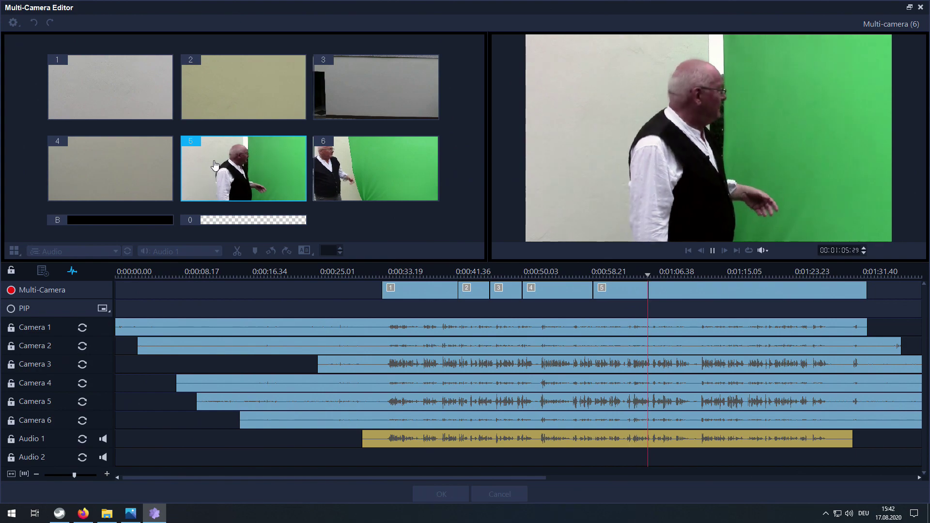
left_click(387, 156)
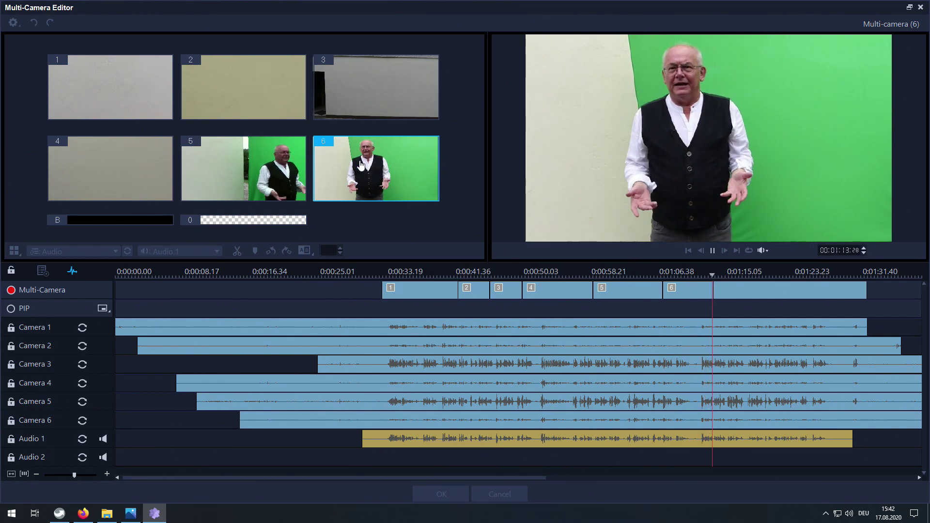
Cut back through cameras 5, 4, 3, 2 and 1 as the presenter returns, and stop playback after the speech ends.
left_click(251, 169)
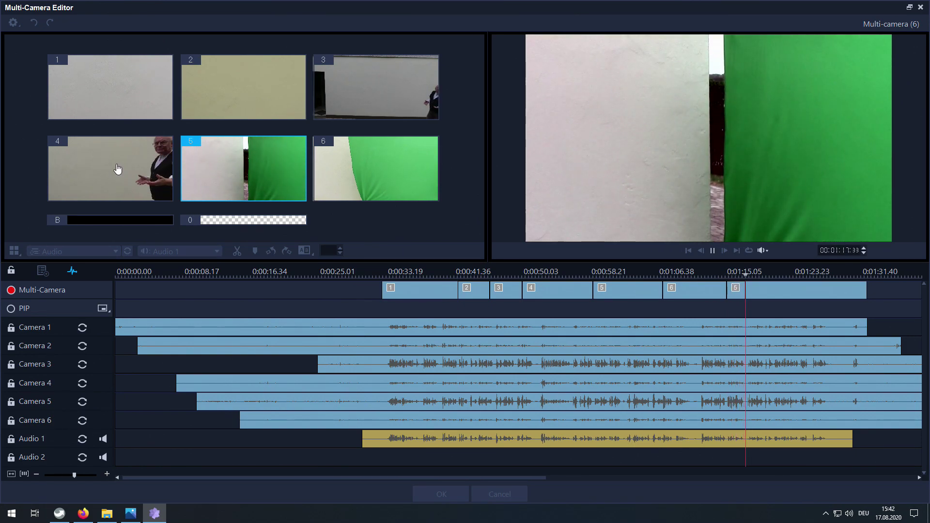
left_click(117, 169)
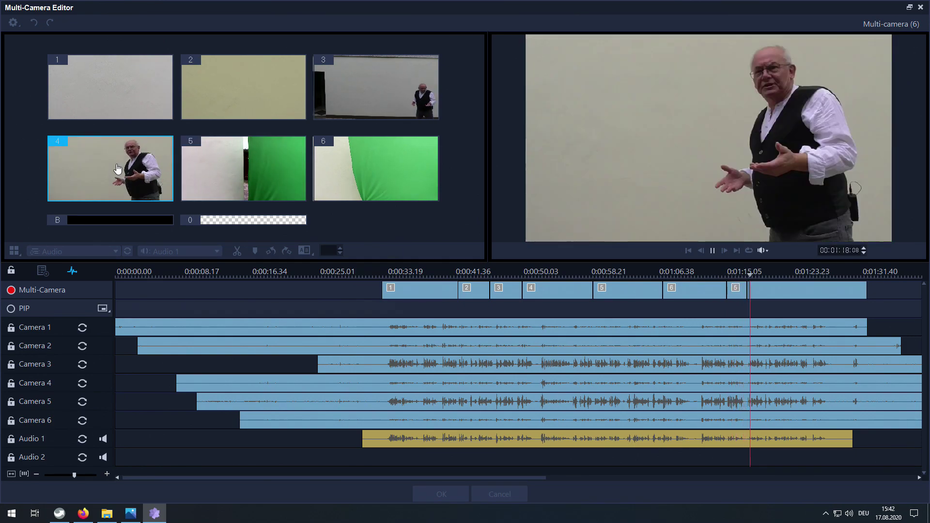
left_click(389, 93)
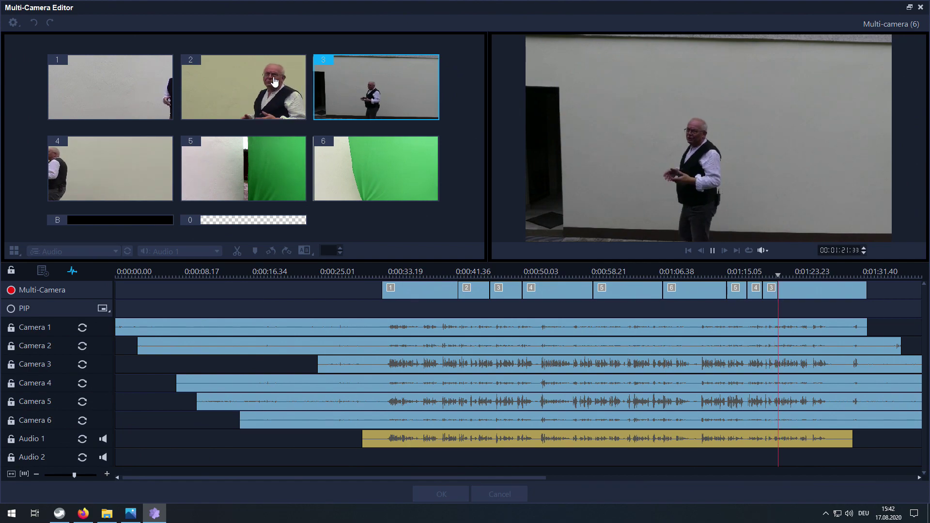
left_click(272, 83)
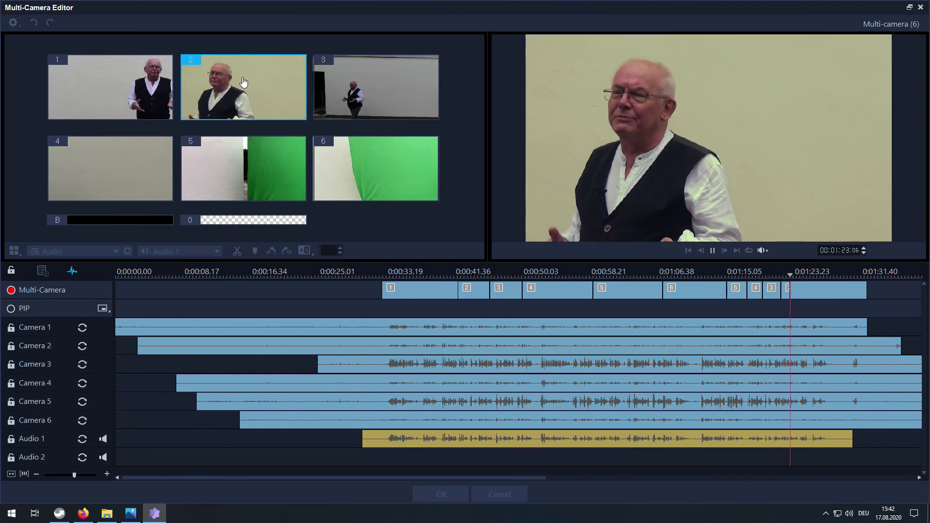
left_click(140, 84)
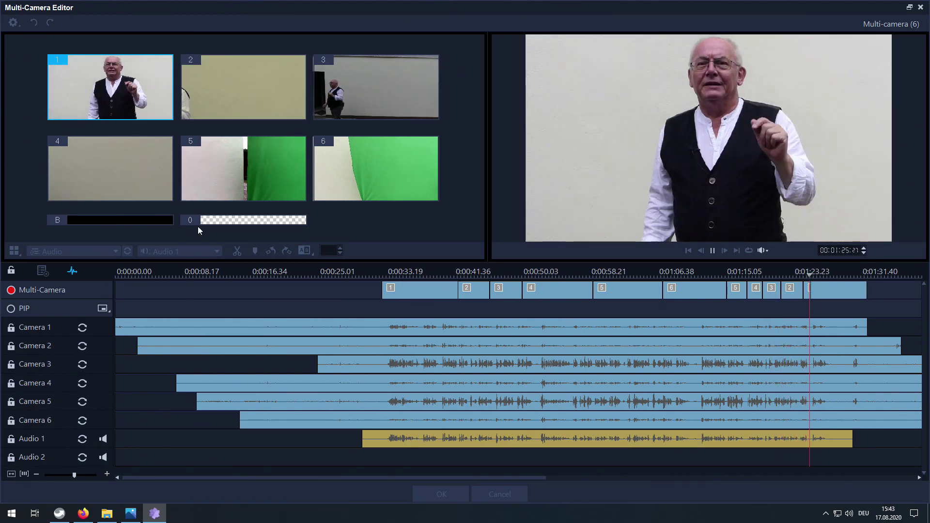
left_click(712, 250)
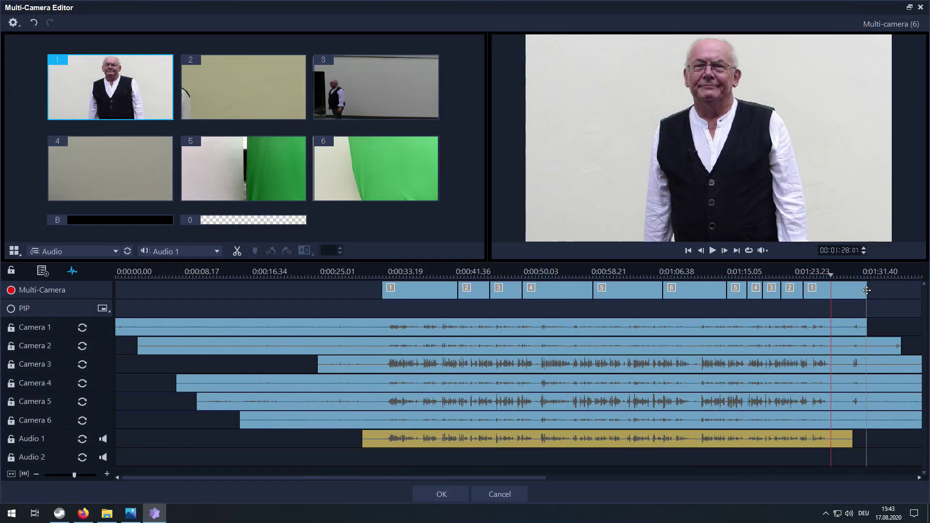
Shorten the final camera 1 segment to end at 00:01:28:25 and accept the multi-camera edit.
left_click(866, 290)
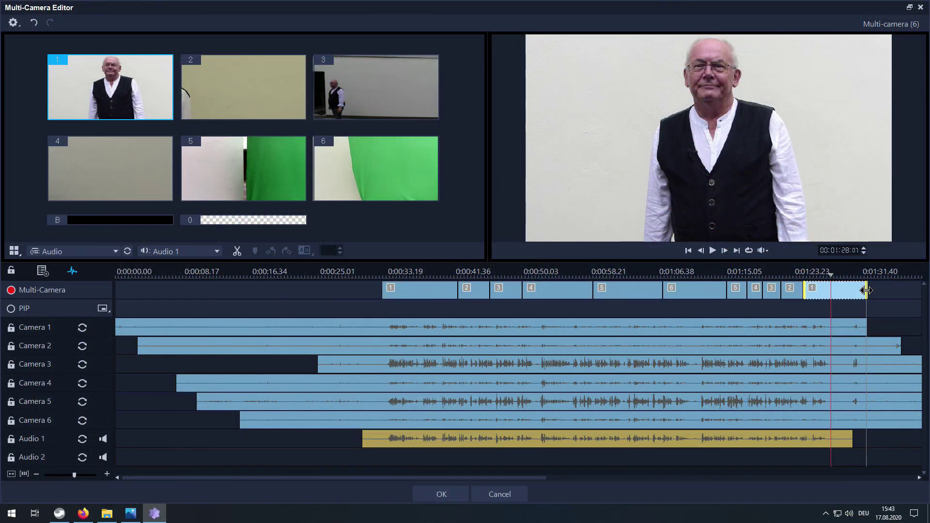
left_click_drag(866, 290, 834, 301)
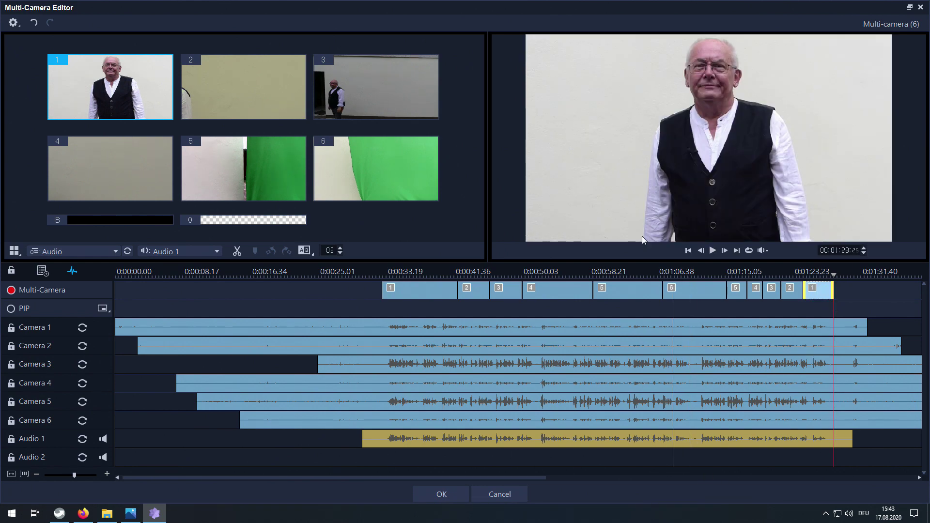
left_click(448, 498)
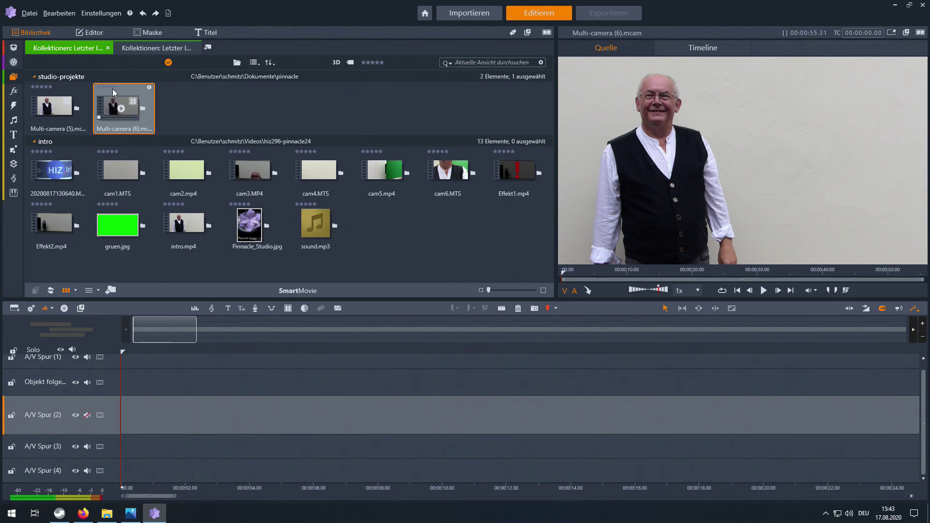
Send the new multi-camera project to the timeline and move the playhead to the green screen scene at 00:00:29.45.
right_click(116, 107)
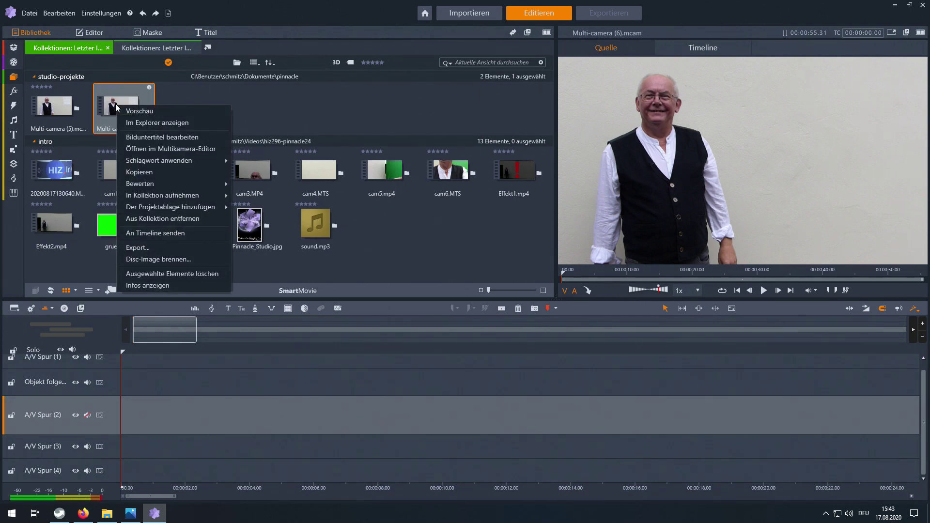
left_click(141, 233)
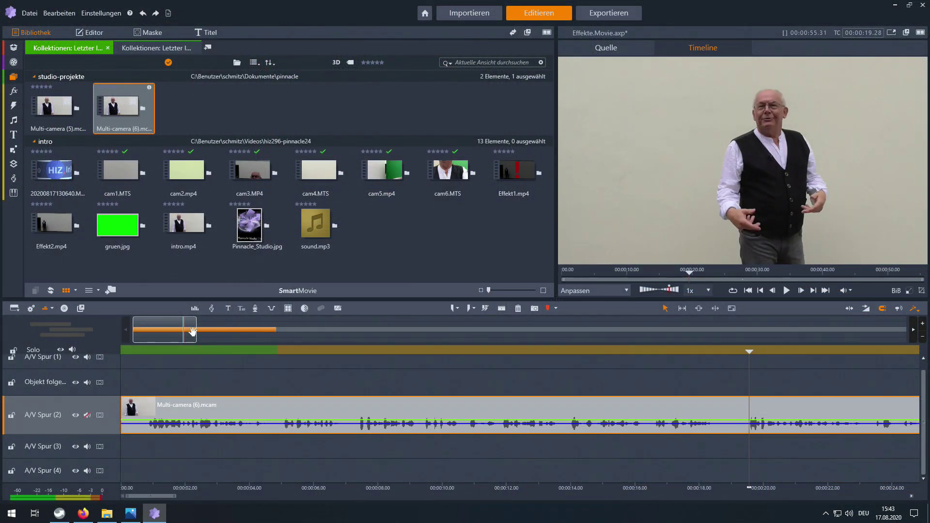
left_click_drag(197, 336, 280, 334)
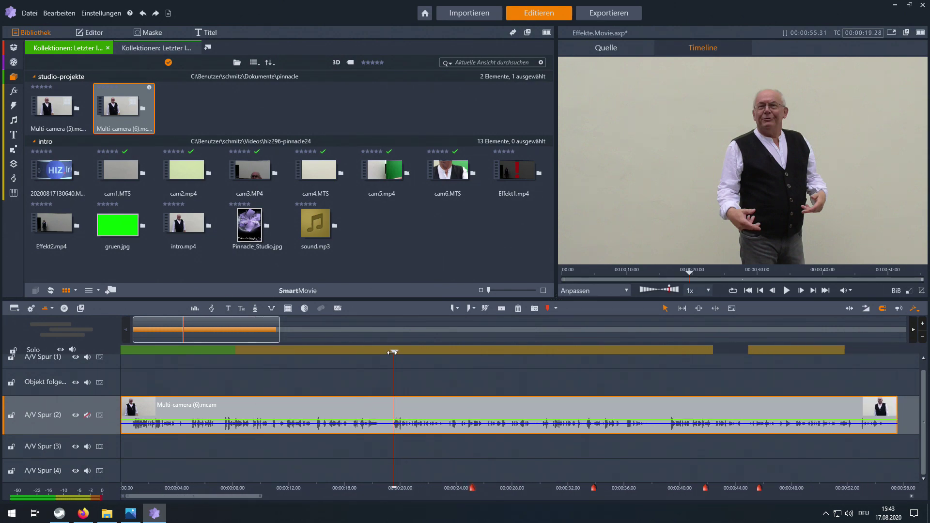
left_click_drag(392, 353, 534, 368)
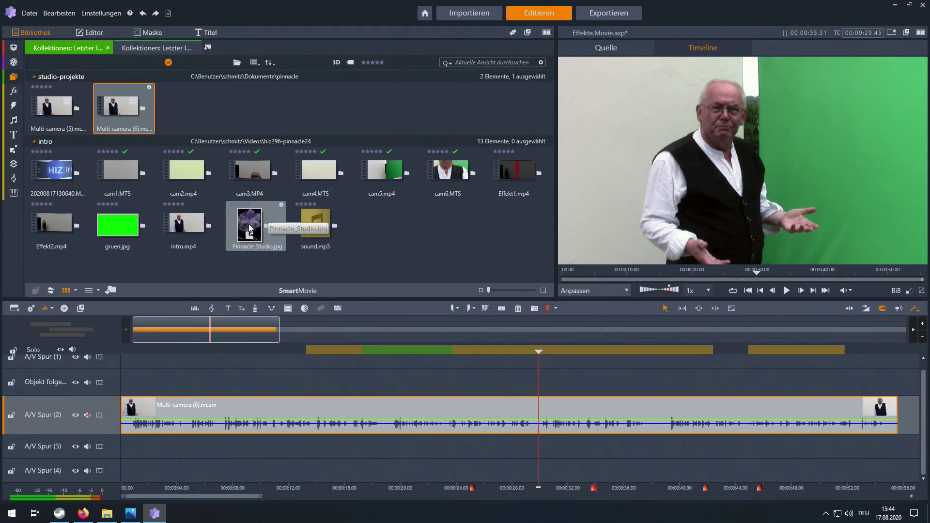
Place Pinnacle_Studio.jpg on A/V Spur (4) beneath the multi-camera clip, from about 24 seconds to 00:00:45.34.
left_click_drag(249, 228, 756, 451)
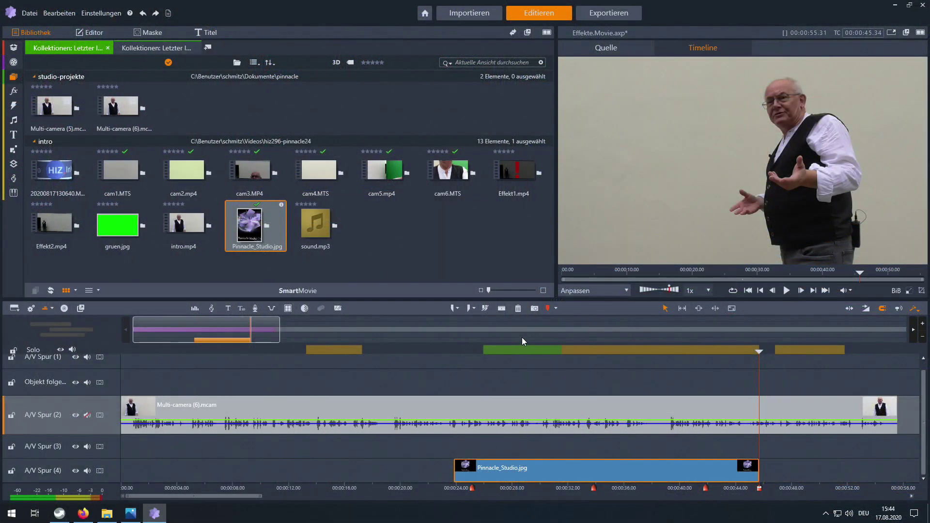
left_click(521, 337)
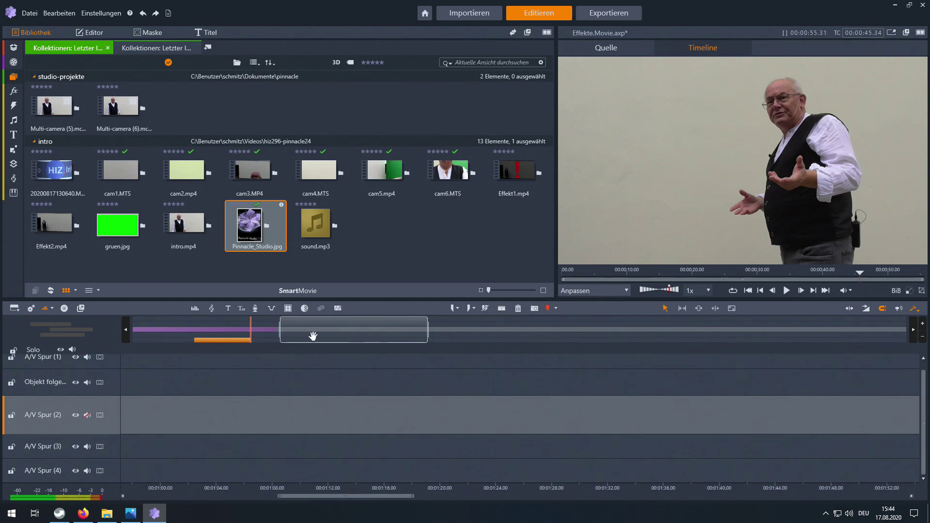
left_click_drag(312, 336, 165, 336)
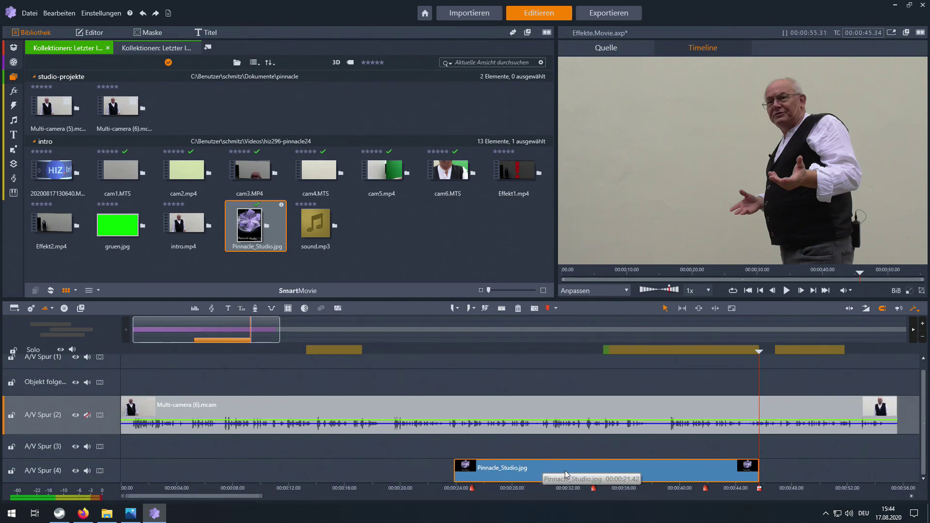
Move the playhead to 00:00:30.00 in the green screen scene and show the effect settings for Pinnacle_Studio.jpg.
left_click(540, 348)
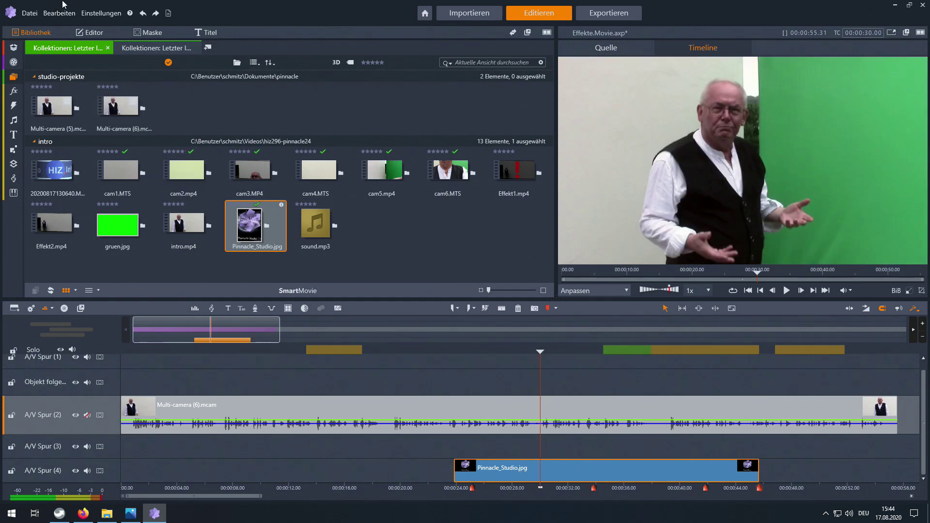
left_click(91, 33)
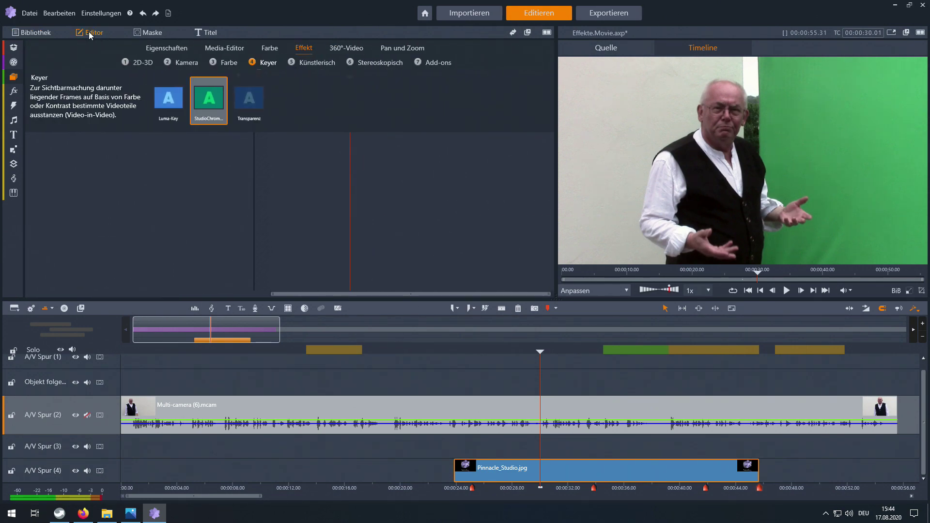
left_click(270, 64)
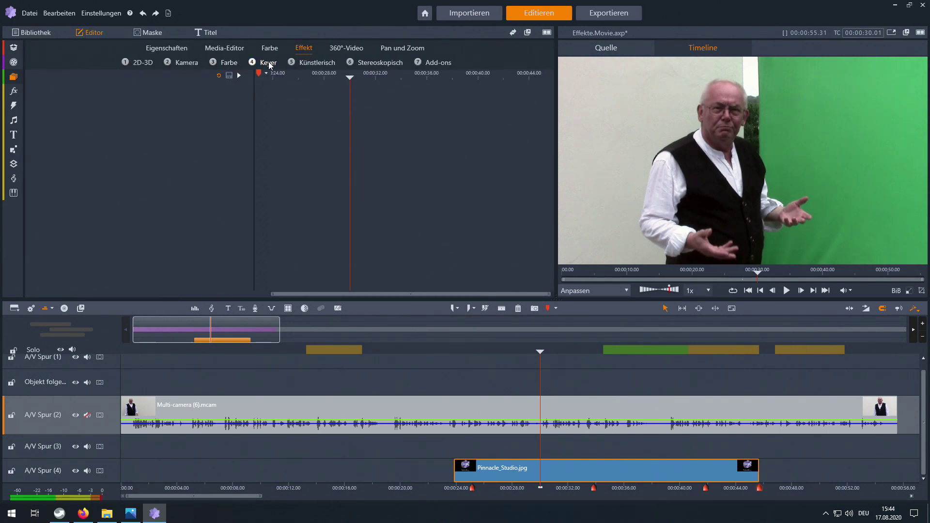
left_click(270, 64)
left_click(197, 109)
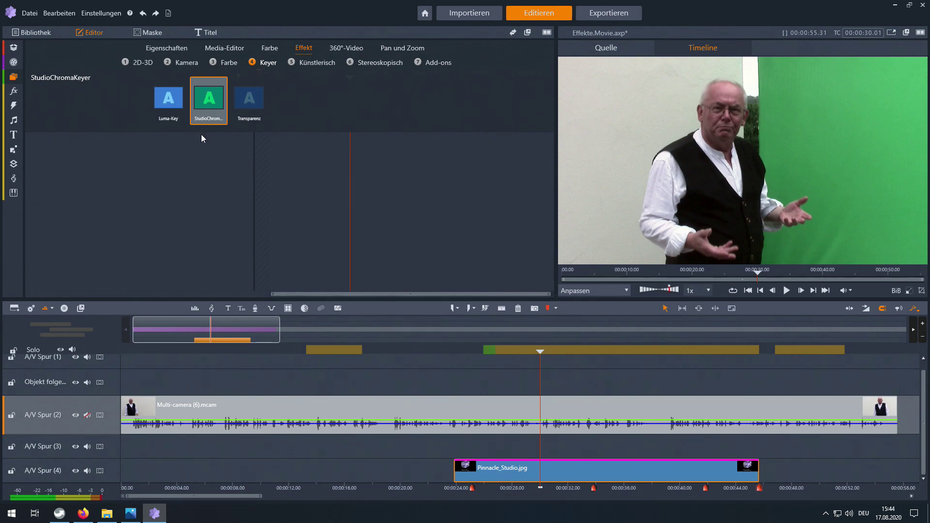
scroll(282, 403, "down", 1)
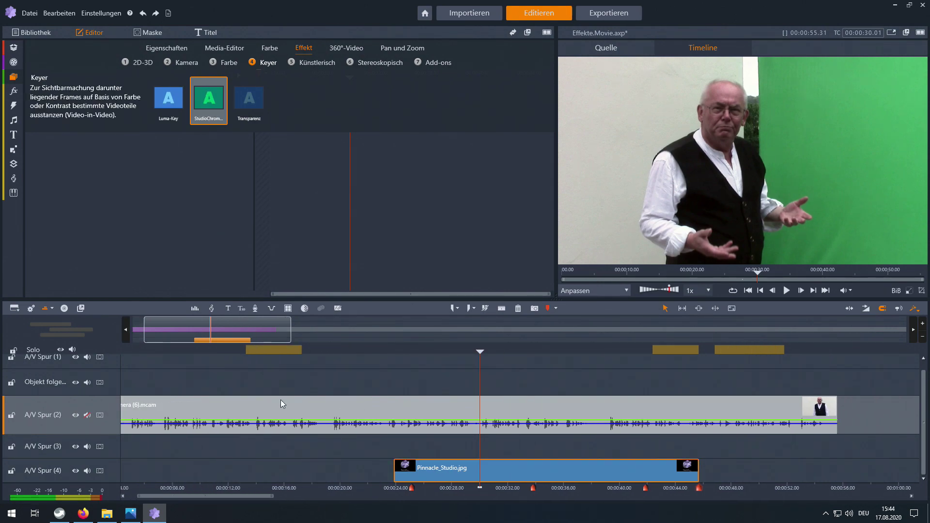
scroll(284, 405, "down", 1)
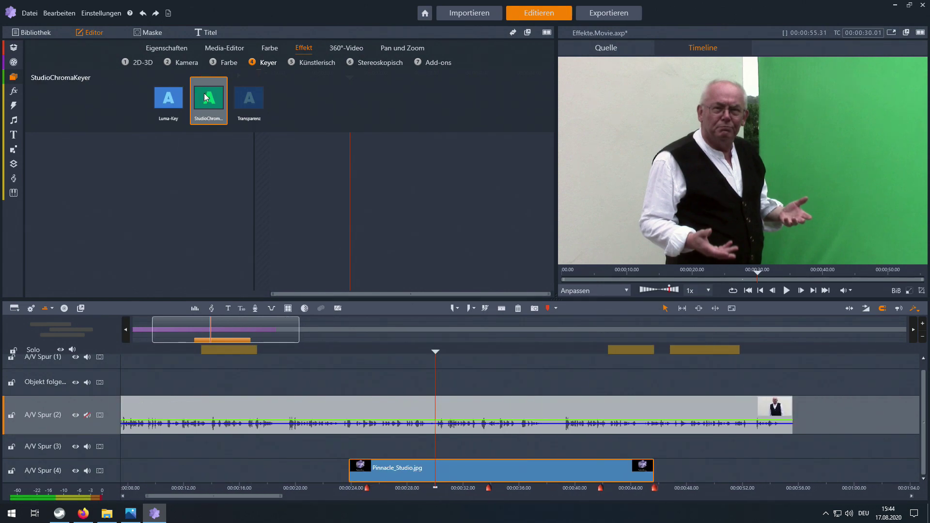
double_click(203, 93)
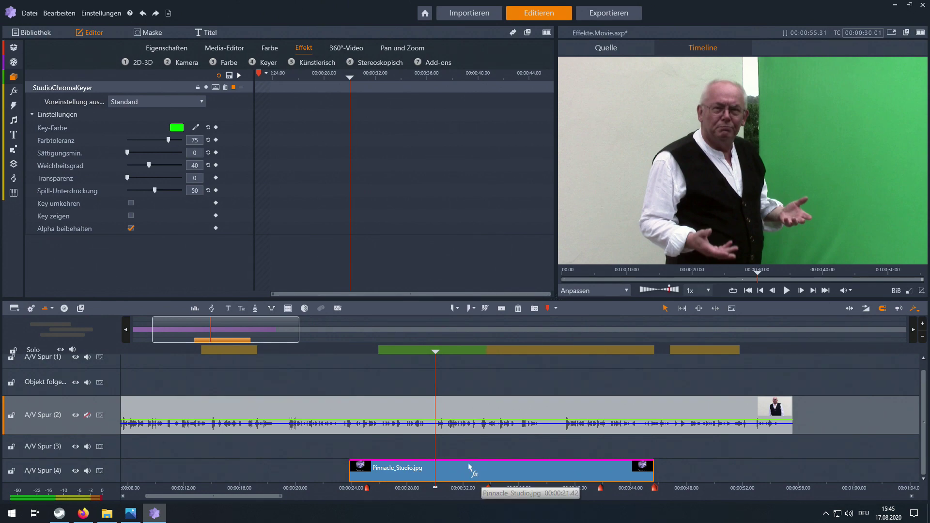
mouse_move(474, 473)
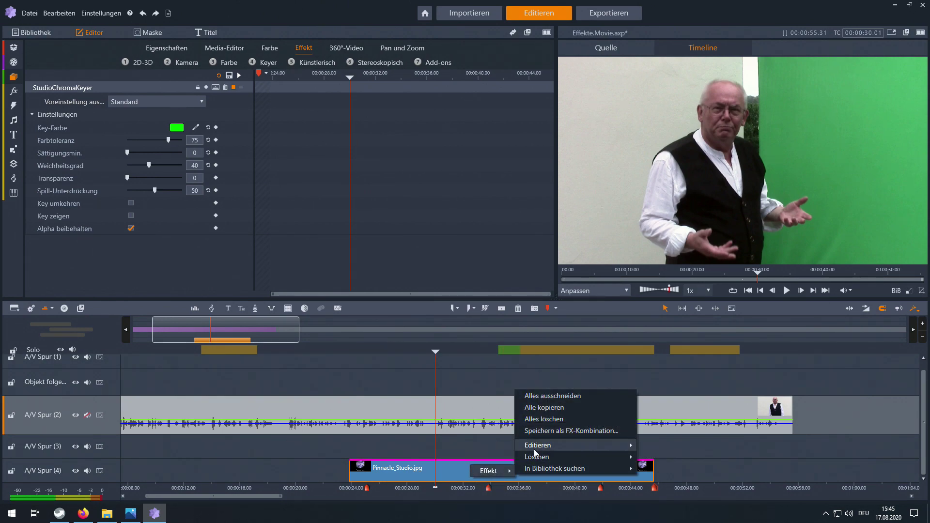
mouse_move(543, 458)
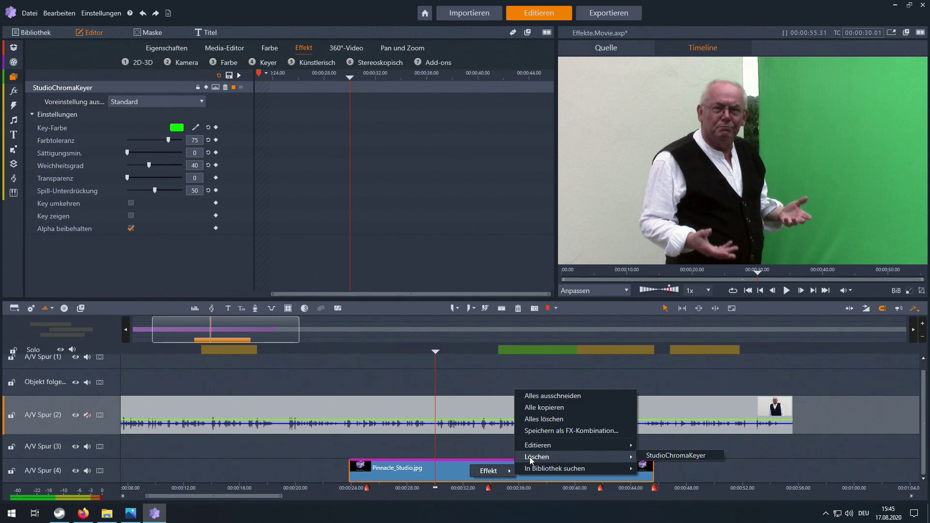
left_click(653, 458)
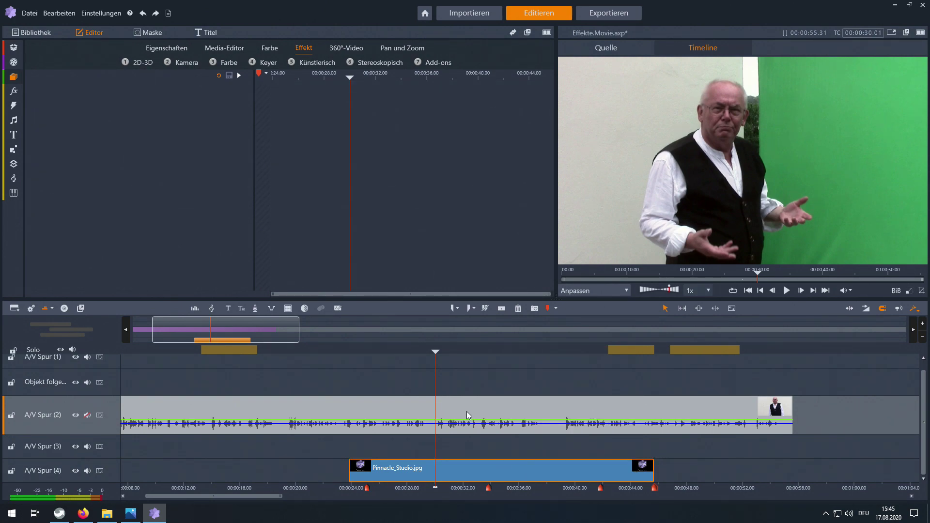
Apply the StudioChromaKeyer effect to the multi-camera clip on A/V Spur (2).
left_click(396, 408)
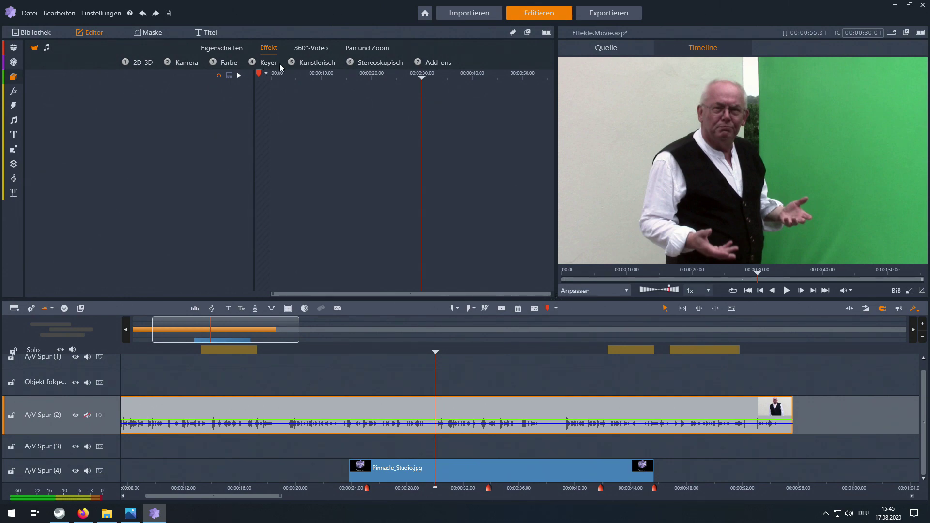
left_click(261, 62)
double_click(207, 97)
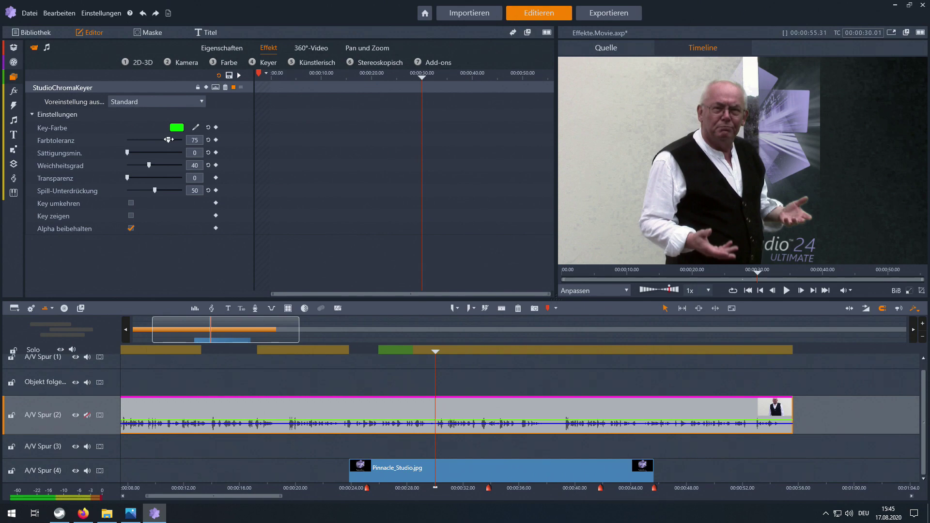
Tune the StudioChromaKeyer to about 43.3 Farbtoleranz, 14 Sättigungsmin., 57.8 Weichheitsgrad and 64 Spill-Unterdrückung.
left_click_drag(169, 139, 112, 148)
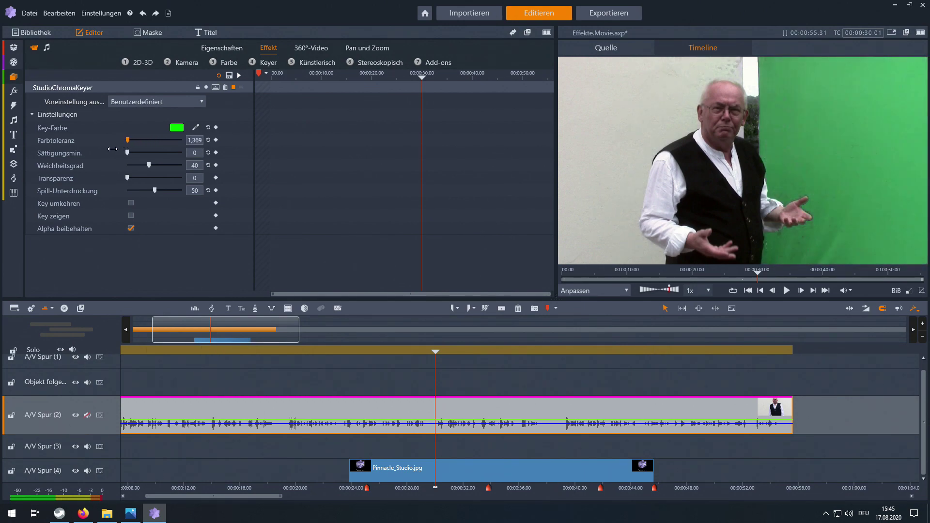
left_click_drag(125, 149, 143, 149)
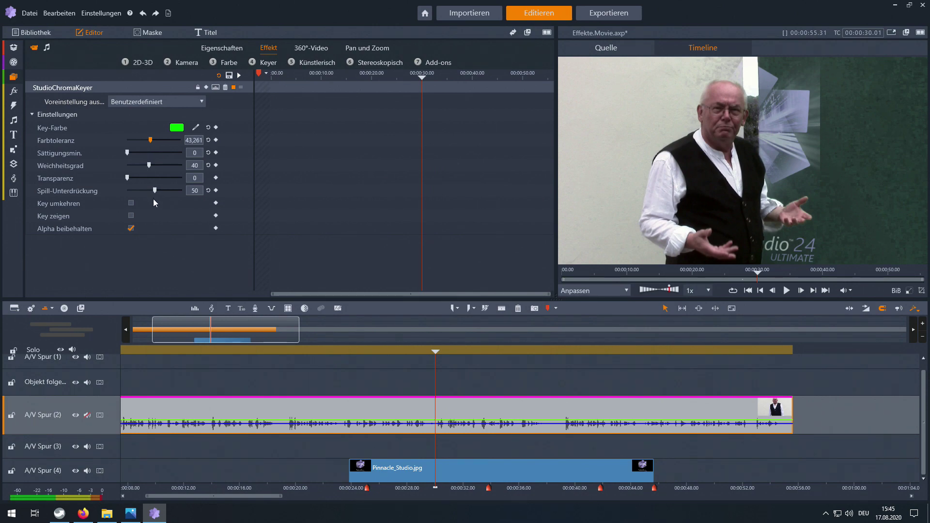
left_click_drag(155, 190, 165, 192)
mouse_move(142, 165)
left_mouse_down()
mouse_move(162, 166)
mouse_move(138, 157)
left_mouse_up()
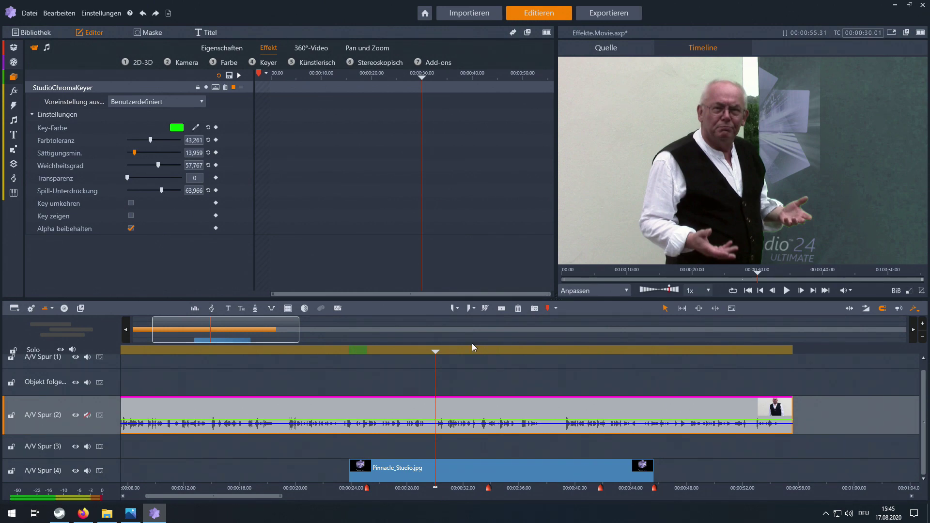
At 00:00:35.32, set the horizontal position of Pinnacle_Studio.jpg to 17.5, and play the keyed scene from 00:00:25.16.
left_click_drag(433, 351, 514, 350)
left_click(553, 472)
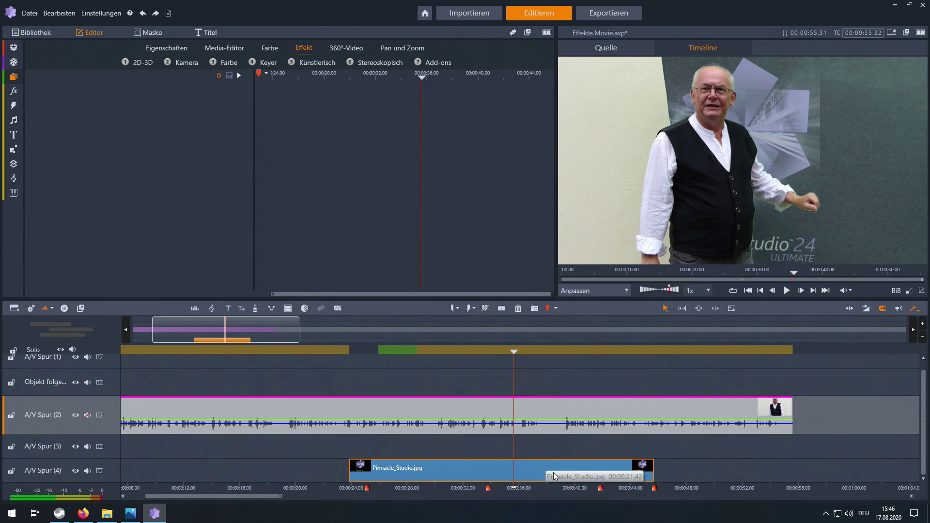
left_click(160, 49)
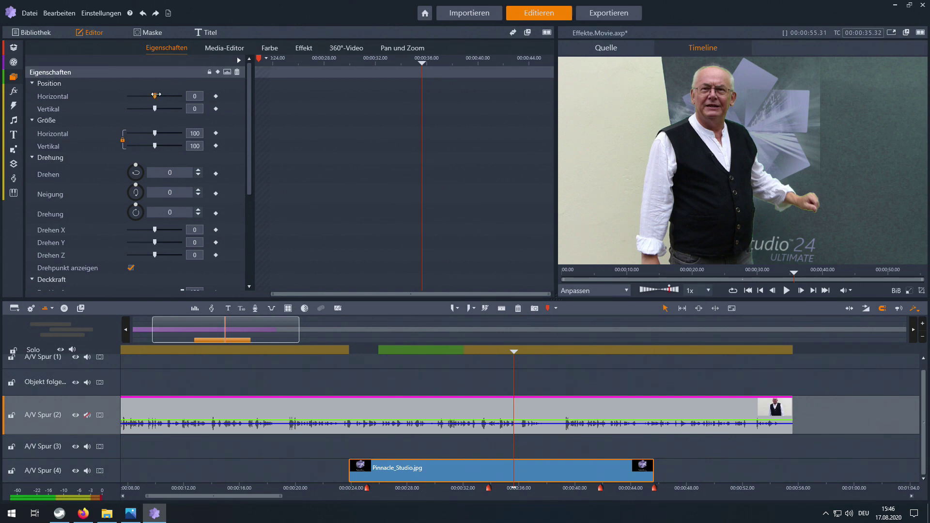
left_click_drag(155, 95, 159, 94)
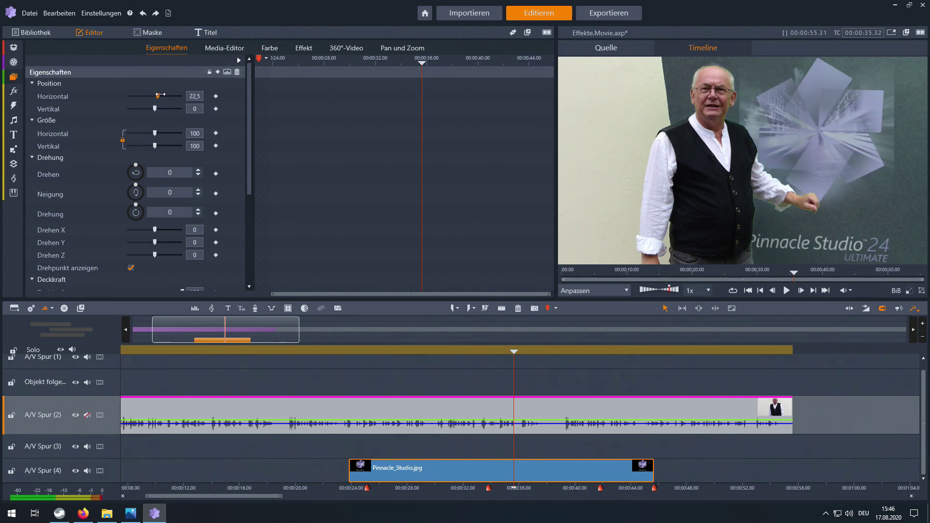
left_click_drag(162, 93, 160, 93)
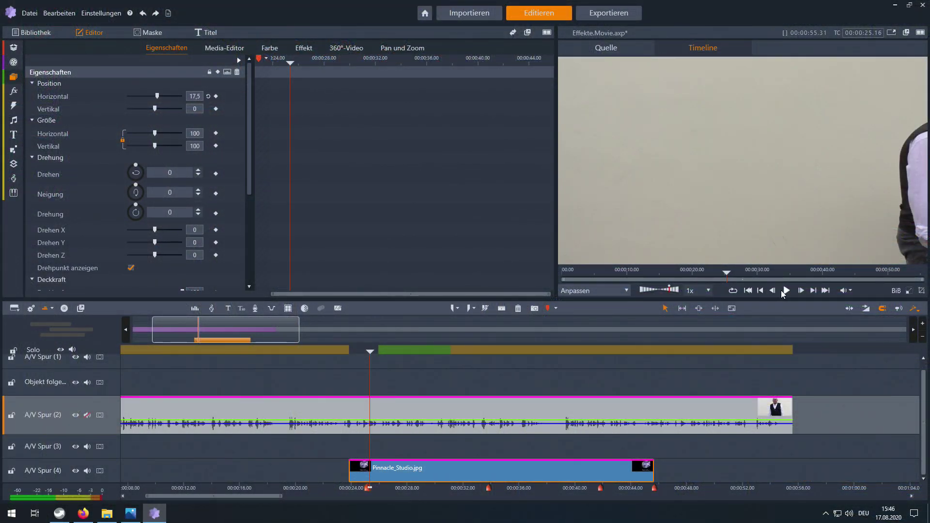
left_click(787, 290)
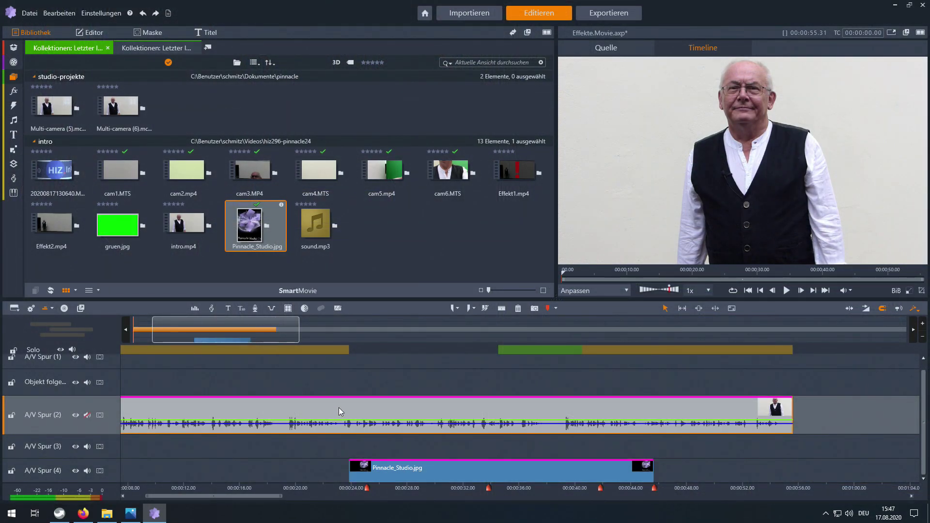
Delete the multi-camera clip and the Pinnacle_Studio.jpg clip to empty the timeline.
key("ctrl+z")
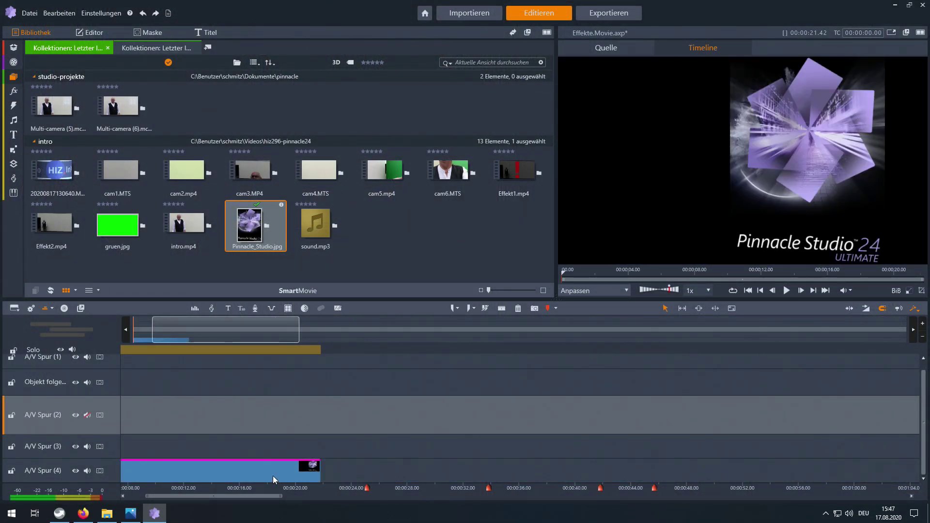
key("ctrl+z")
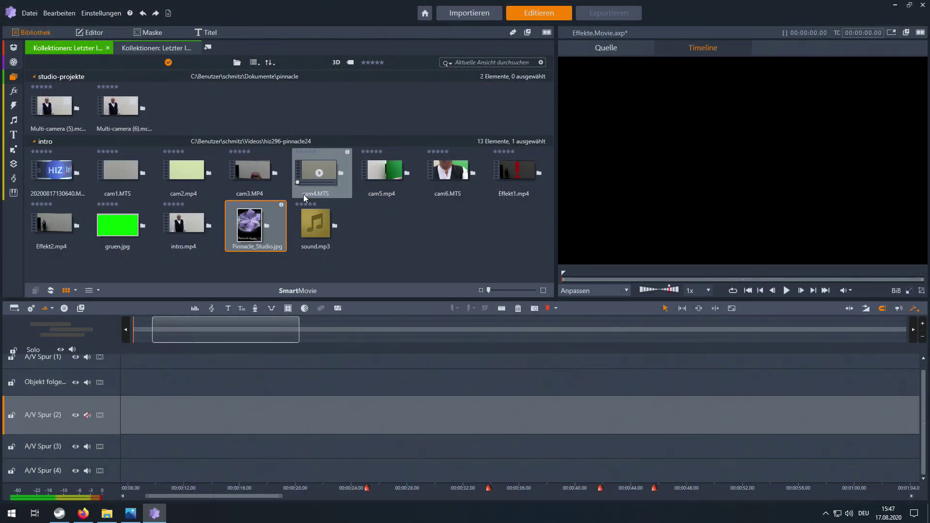
left_click(236, 211)
left_click_drag(246, 172, 240, 173)
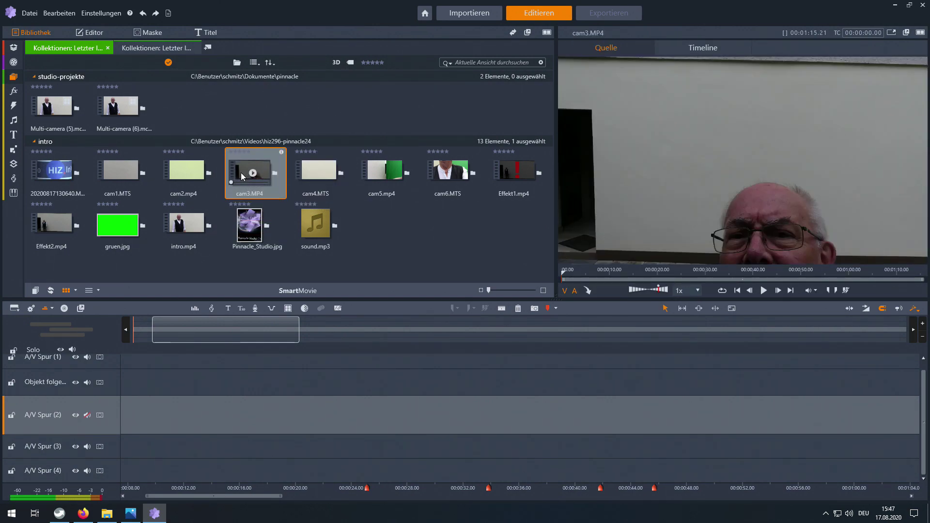
left_click(13, 193)
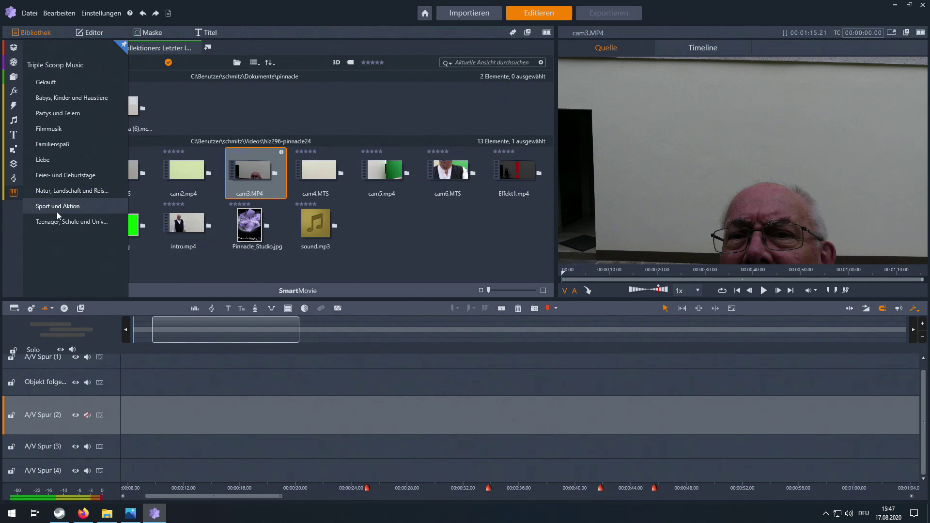
left_click(185, 263)
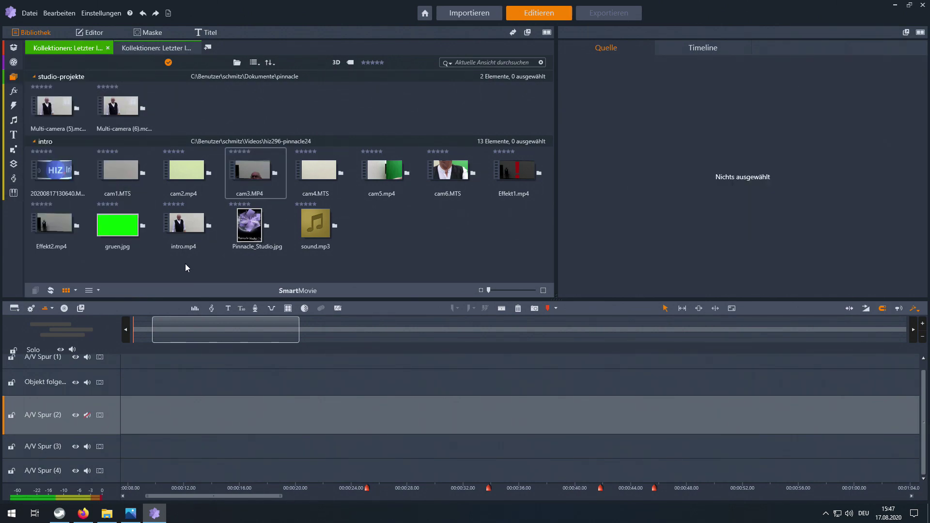
left_click(517, 168)
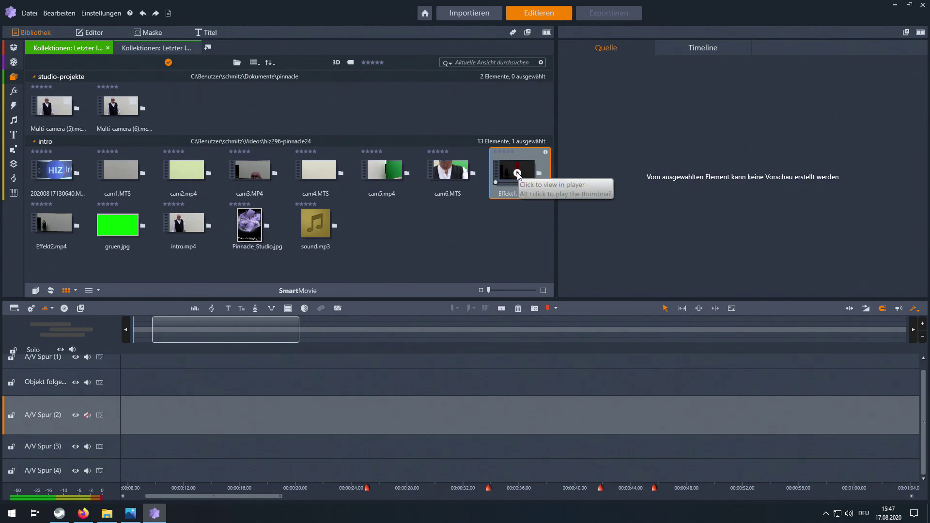
right_click(517, 173)
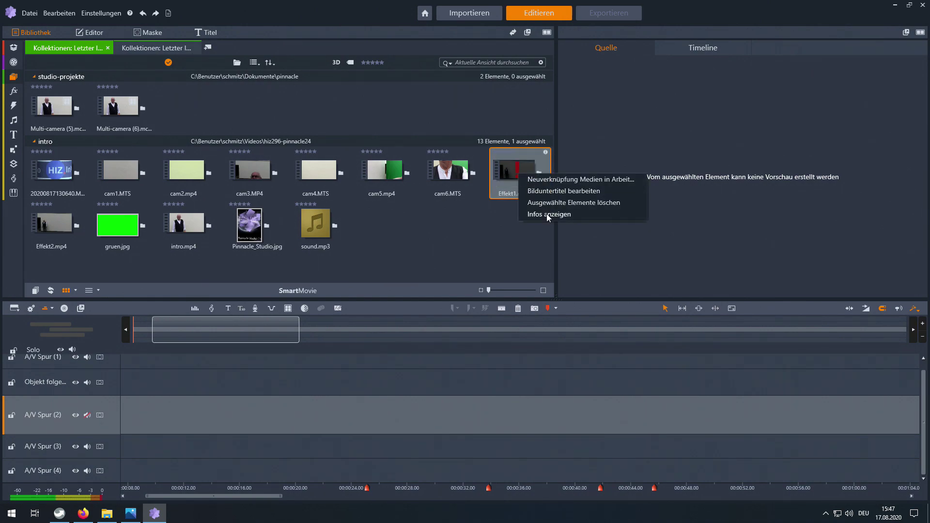
Switch to File Explorer and import Effekt2.mp4 from the Intro folder into the media library.
left_click(107, 514)
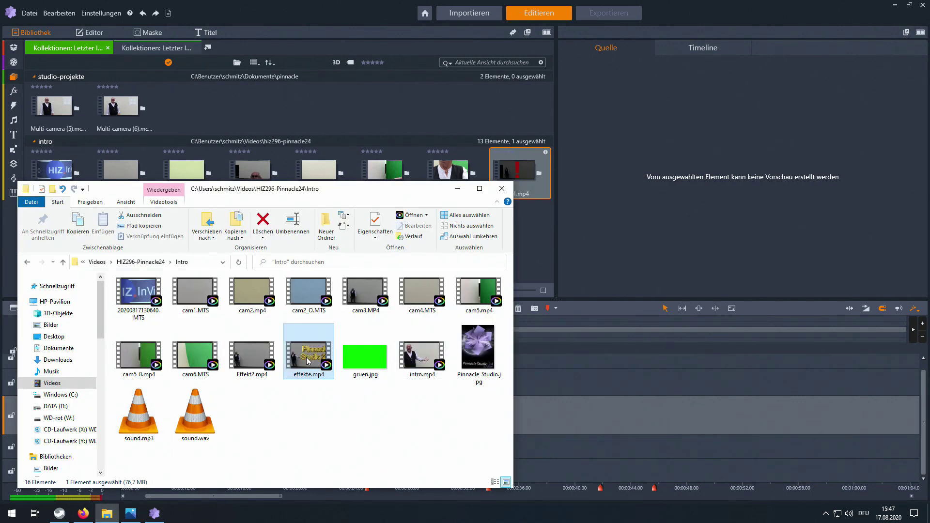
left_click_drag(395, 308, 309, 361)
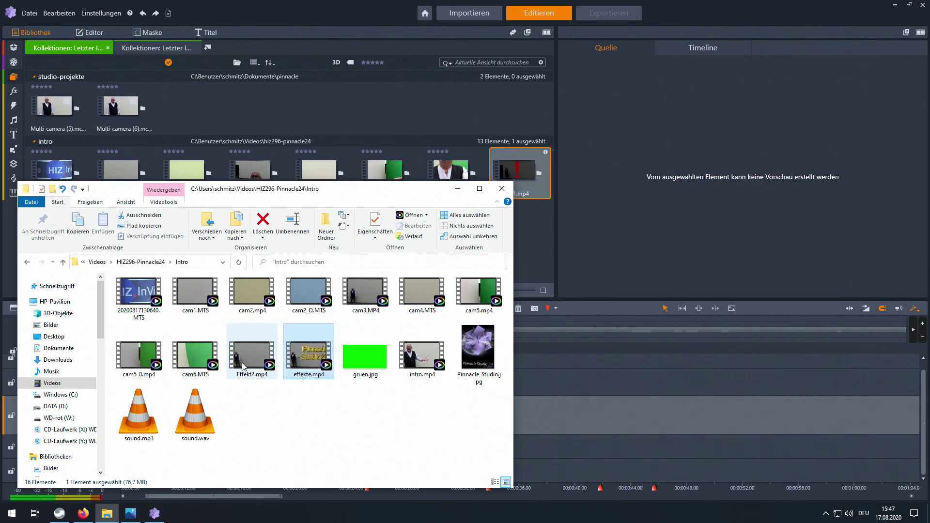
left_click_drag(533, 252, 534, 252)
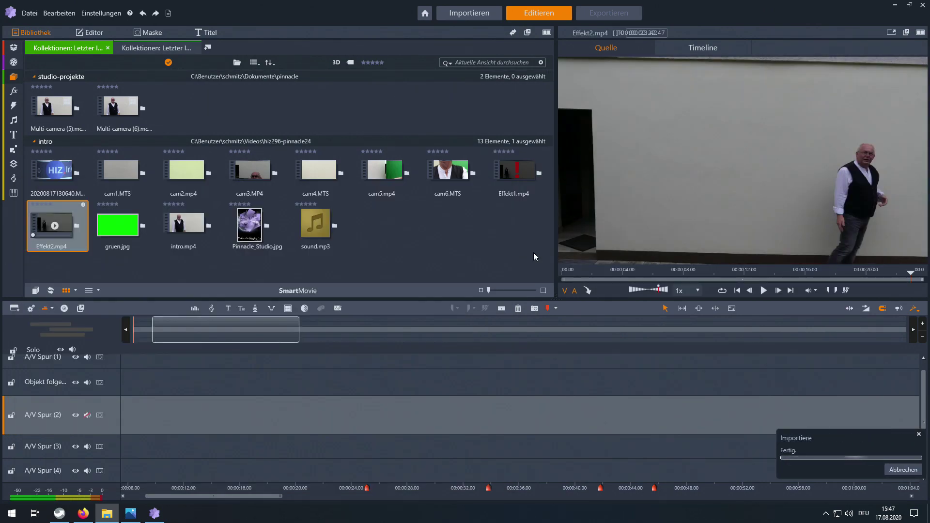
left_click(487, 246)
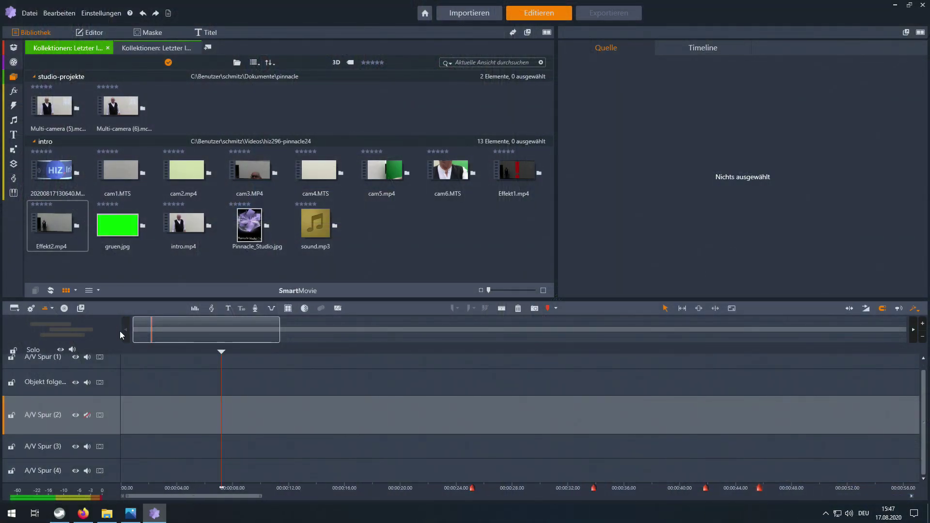
Return the playhead to the start of the empty timeline and send Effekt2.mp4 to A/V Spur (2).
left_click_drag(217, 352, 216, 351)
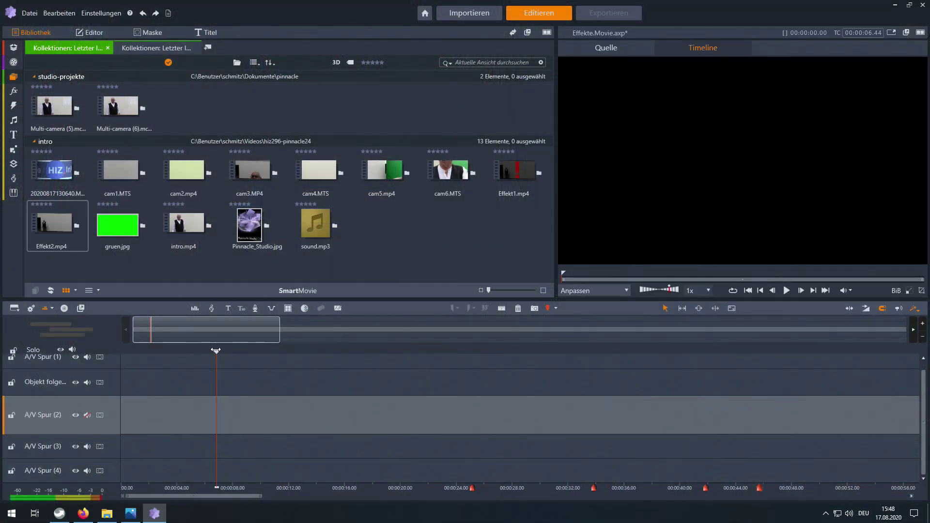
left_click(59, 239)
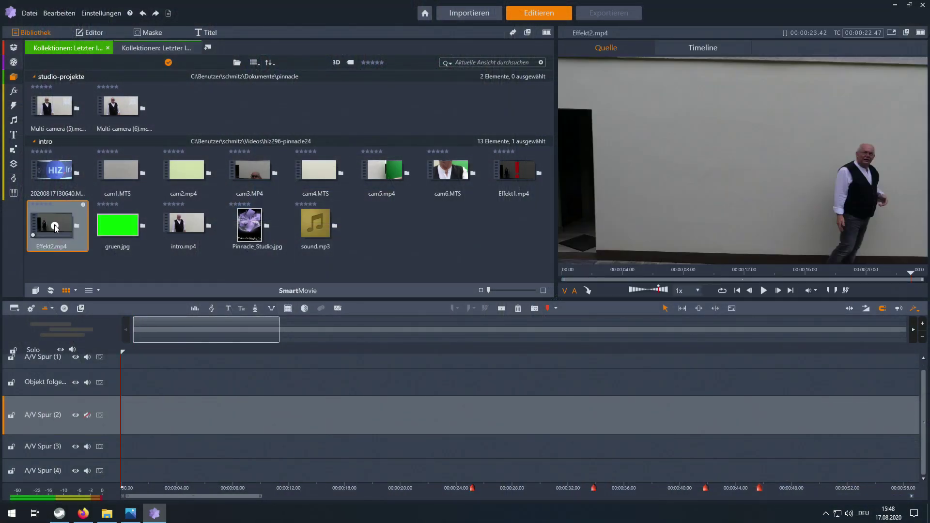
right_click(55, 226)
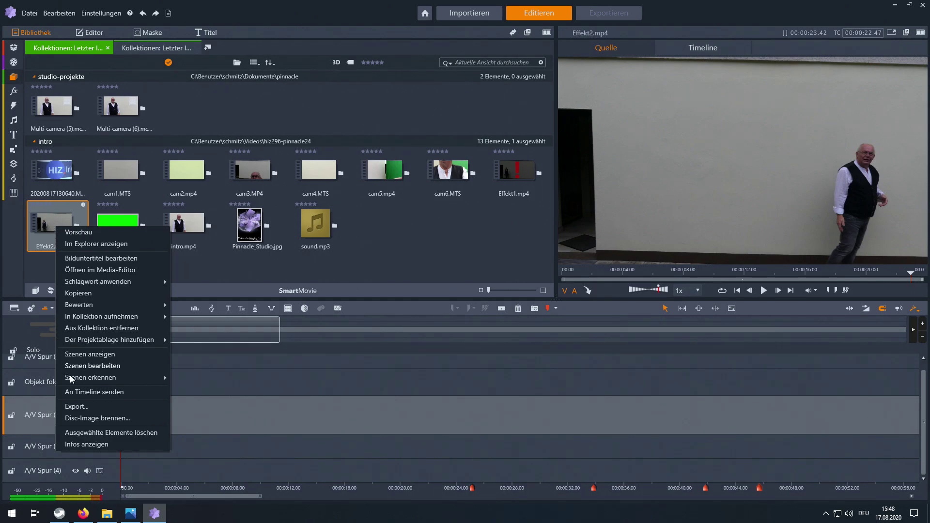
left_click(78, 393)
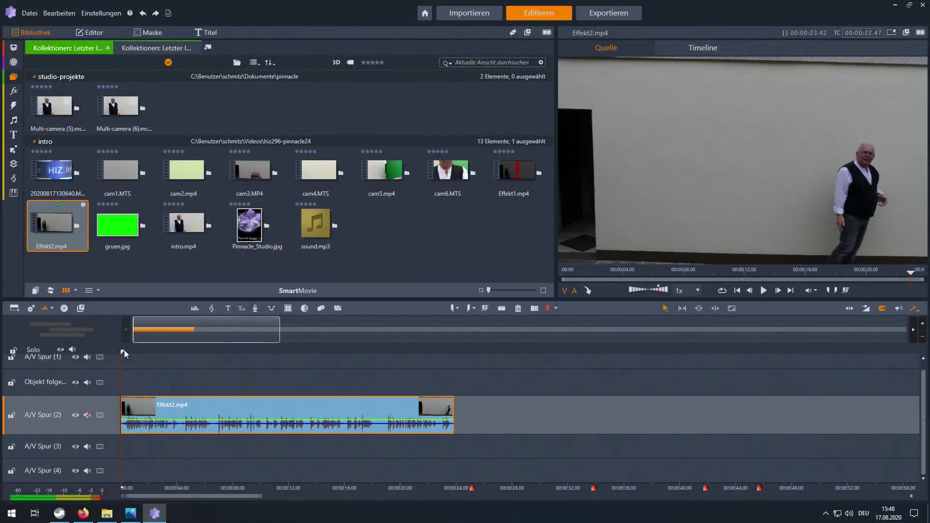
Scrub through Effekt2.mp4, then set its Pan und Zoom editing mode to Animiert.
left_click_drag(122, 352, 452, 358)
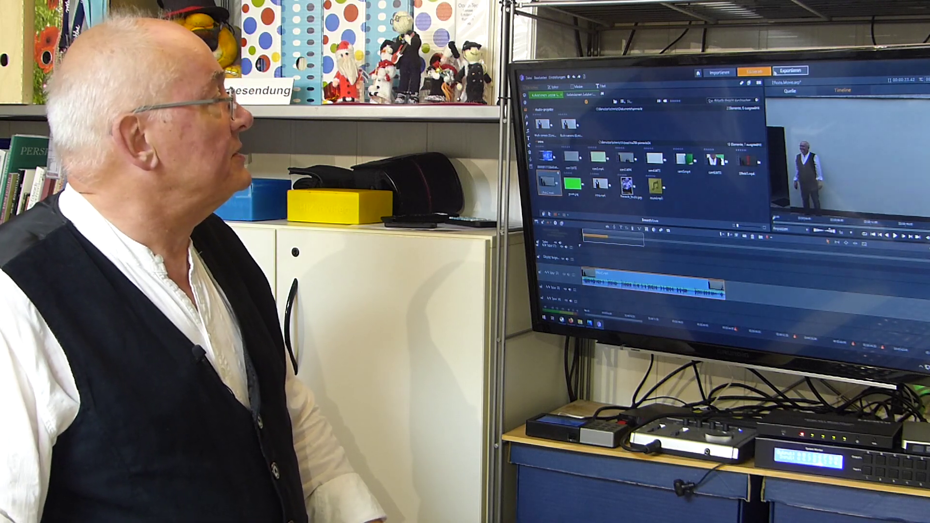
left_click(552, 87)
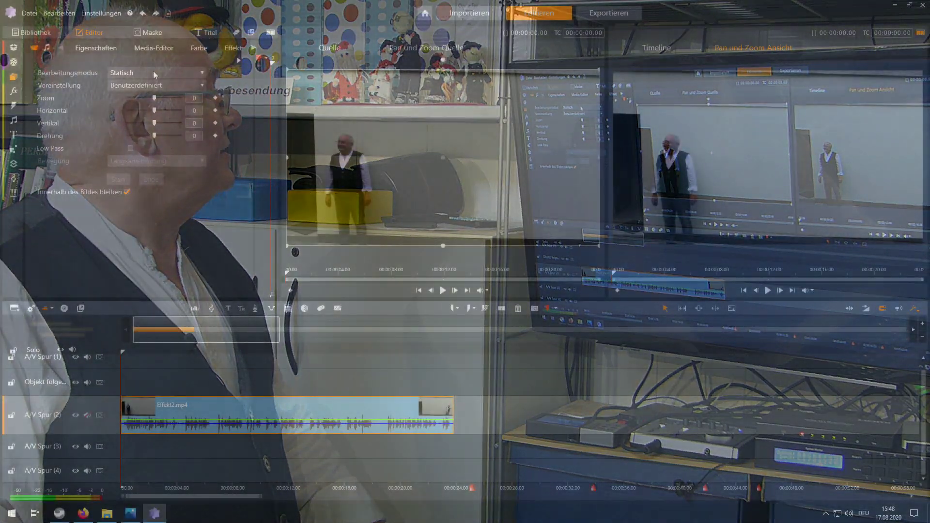
left_click(153, 71)
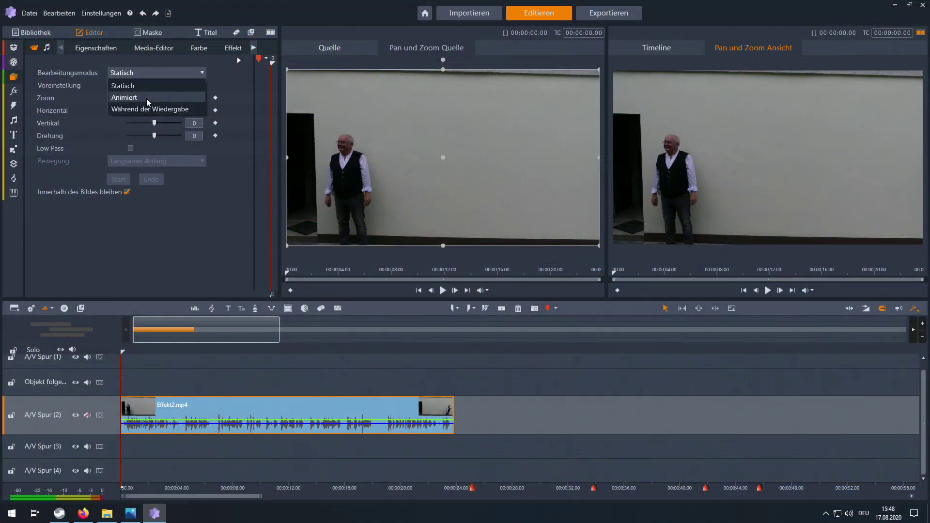
left_click(146, 98)
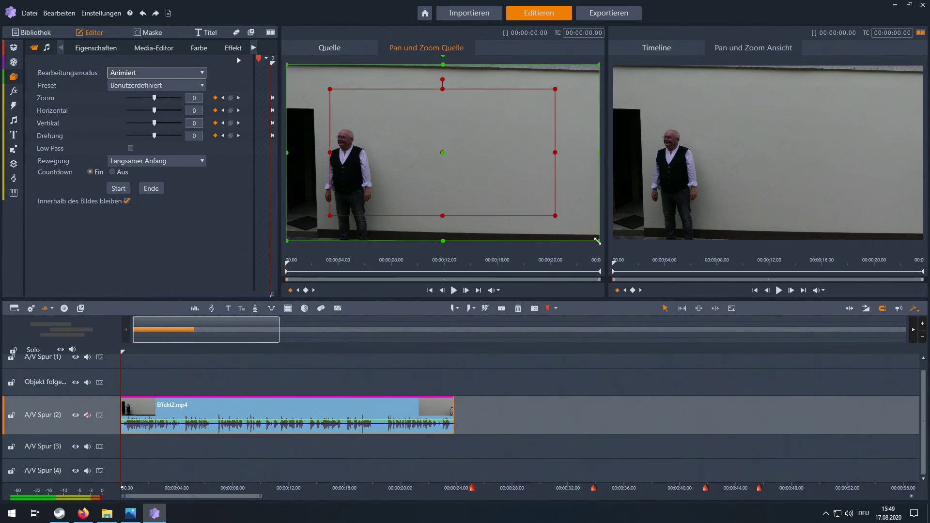
Frame the start view on the man's head and shoulders at about 82 zoom and the end view on his head at about 85 zoom.
left_click_drag(597, 240, 347, 151)
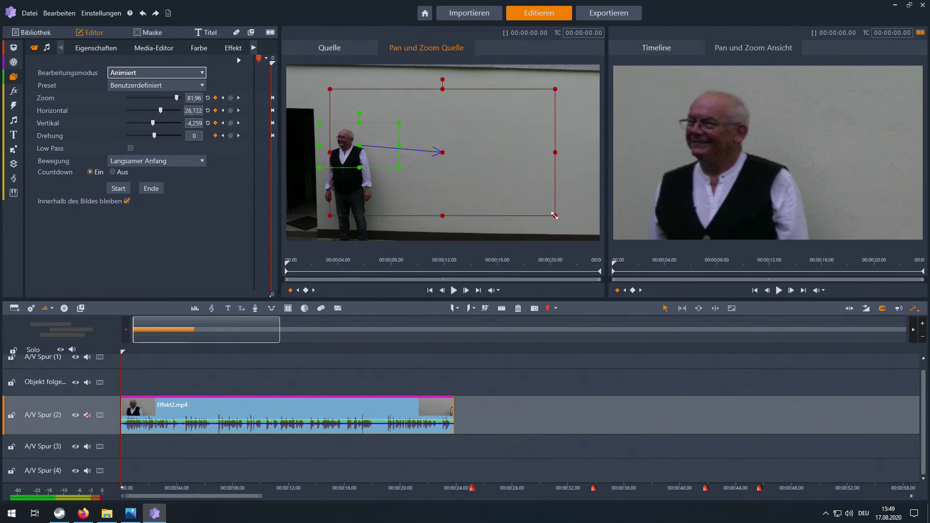
left_click_drag(555, 216, 429, 163)
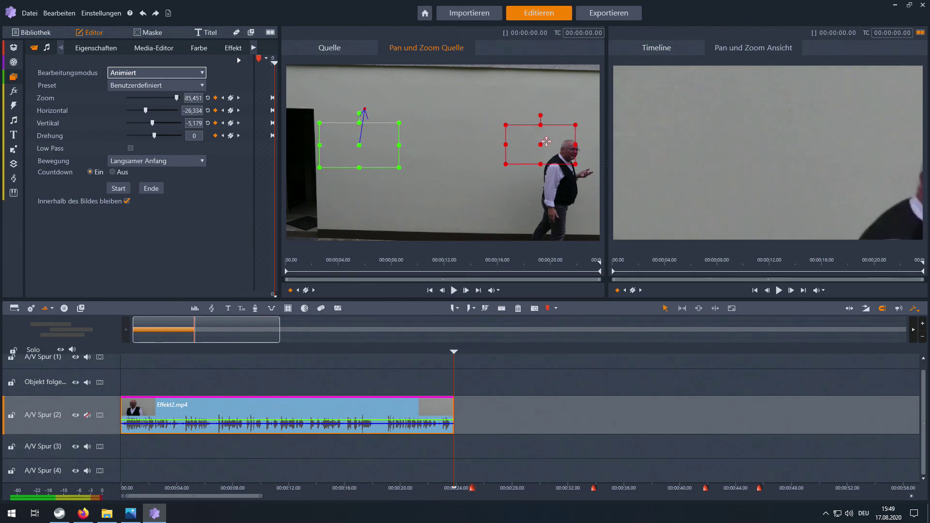
left_click_drag(546, 142, 572, 145)
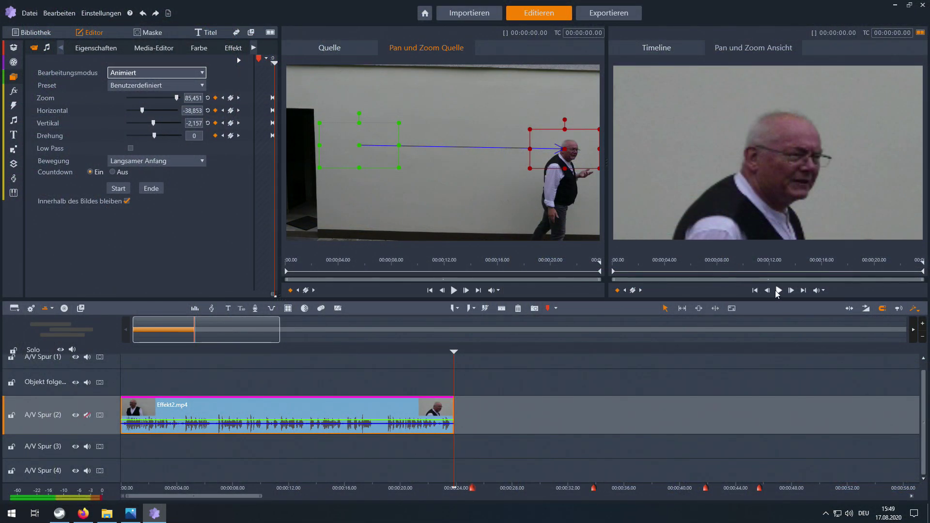
Play the animated pan from the clip's start, check how well the framing follows the man, and stop shortly before the end.
left_click(778, 291)
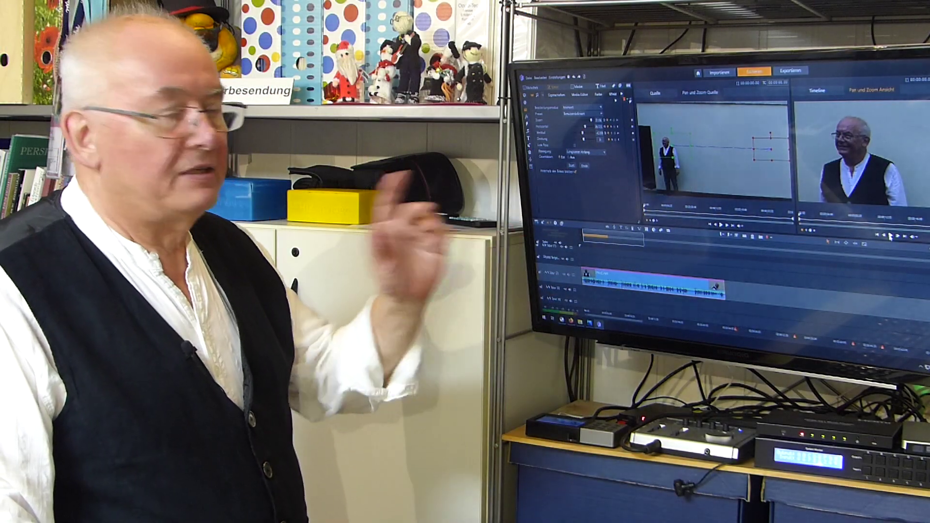
left_click(890, 236)
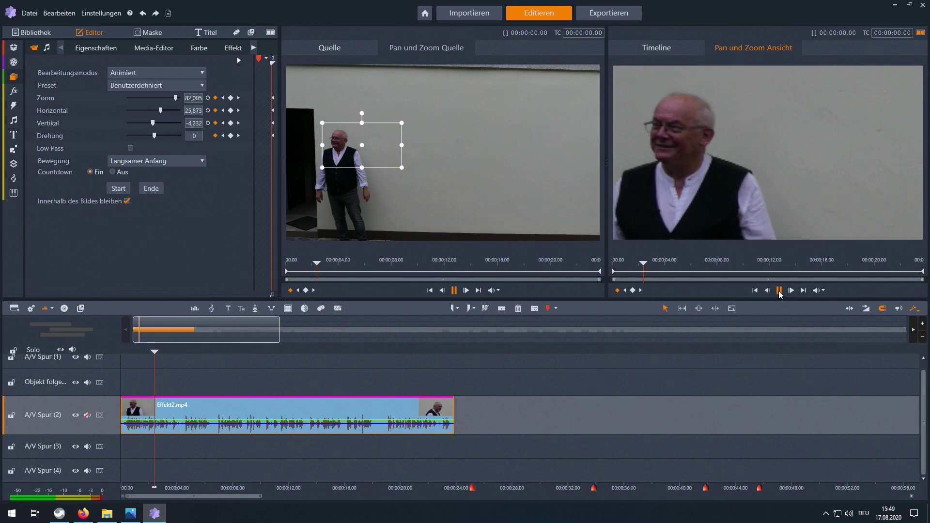
left_click(778, 291)
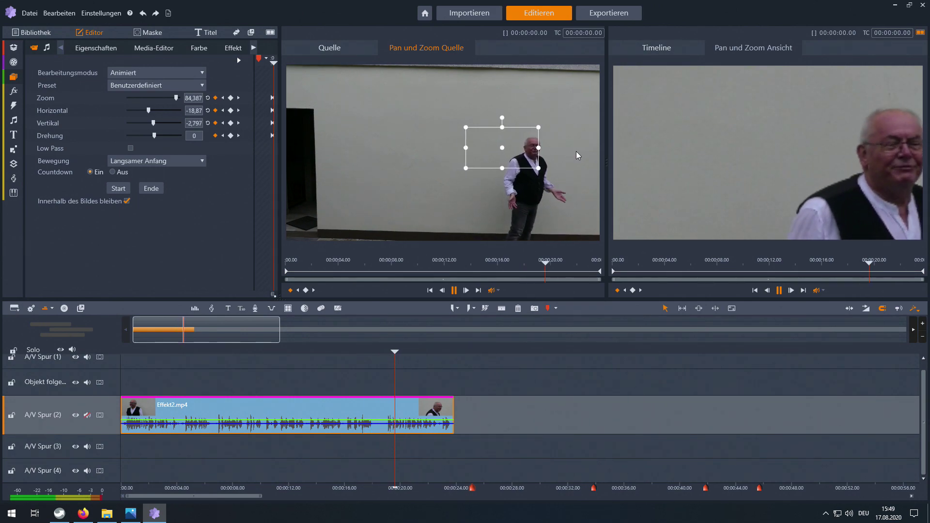
left_click(769, 290)
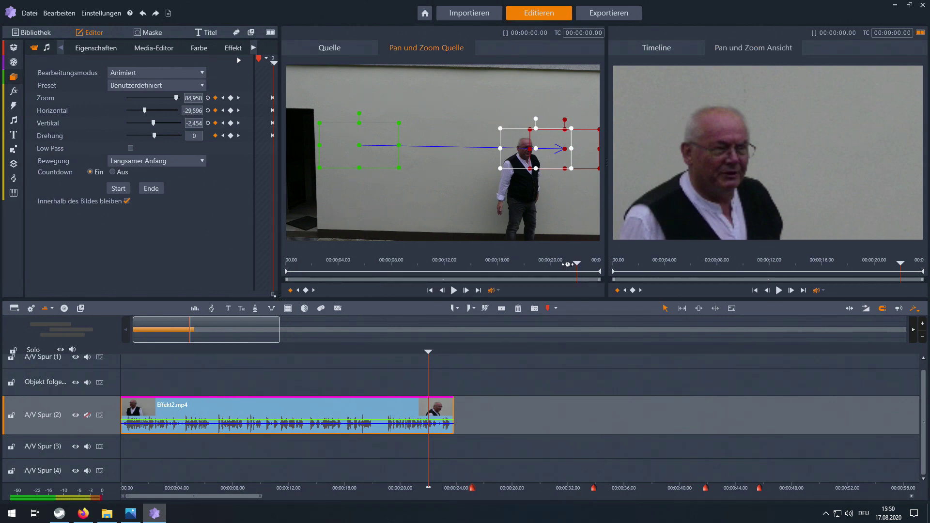
Add pan keyframes at about 17 and 21.5 seconds by recentring the view on the man's head.
left_click_drag(575, 263, 508, 265)
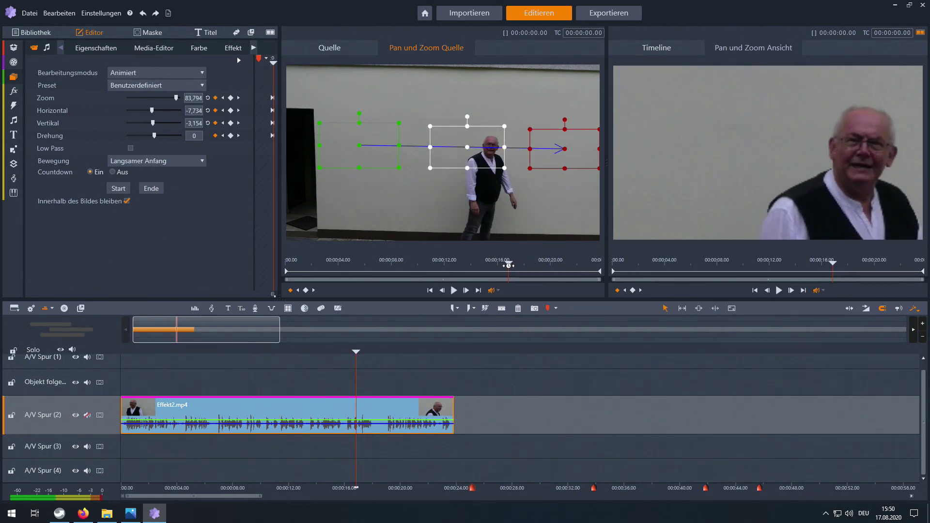
left_click_drag(466, 148, 492, 152)
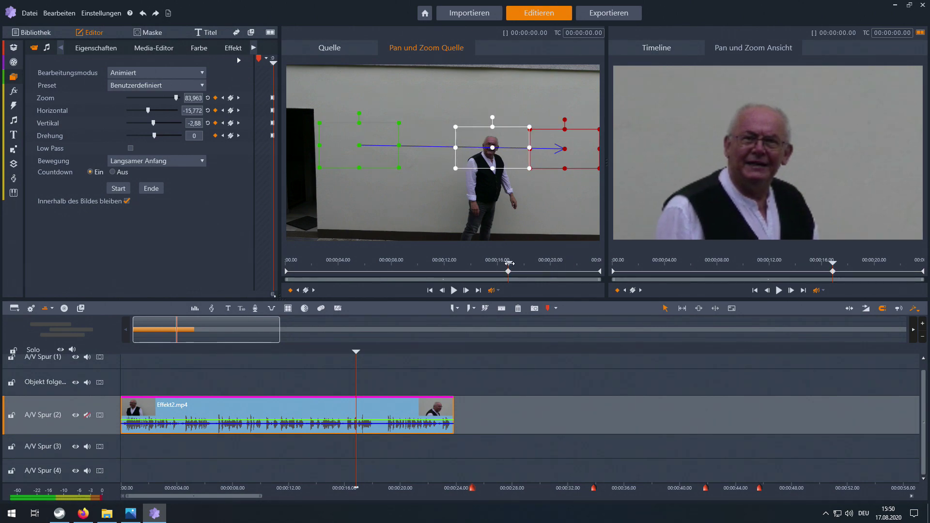
left_click_drag(510, 263, 573, 263)
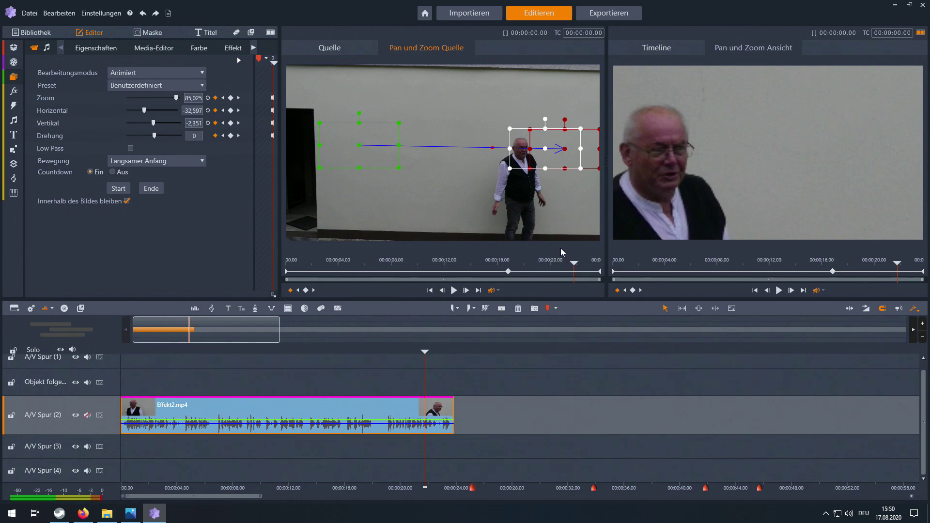
left_click_drag(546, 148, 528, 149)
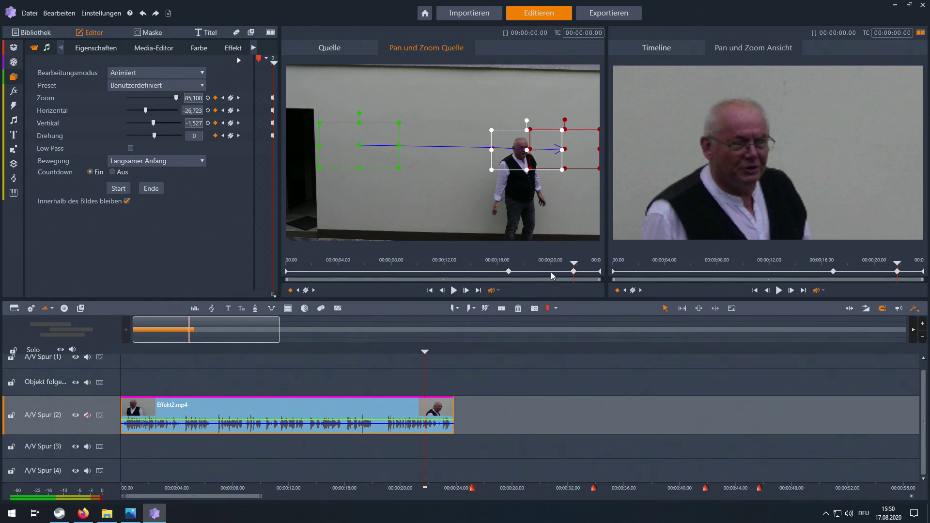
Play from the start, recentre the view on the man with a keyframe at about 6.5 seconds, and play the corrected pan.
left_click_drag(575, 262, 223, 214)
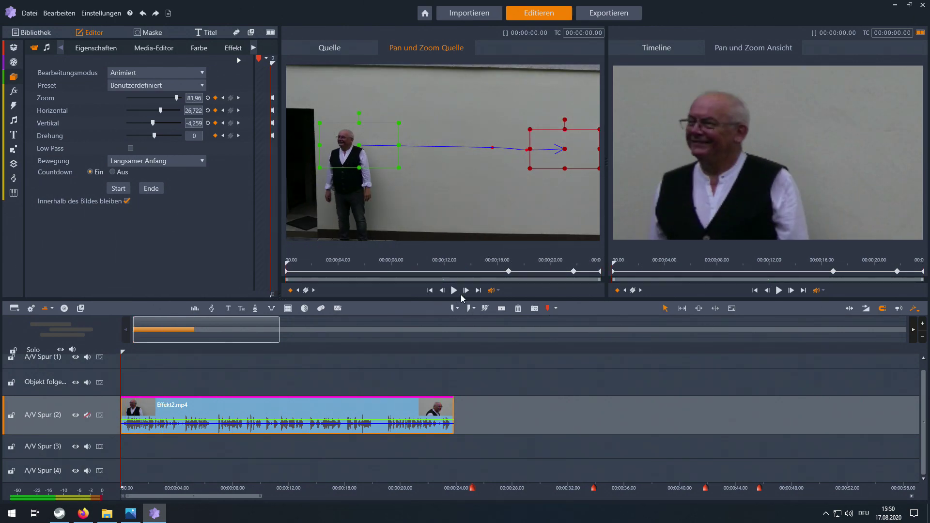
left_click(779, 291)
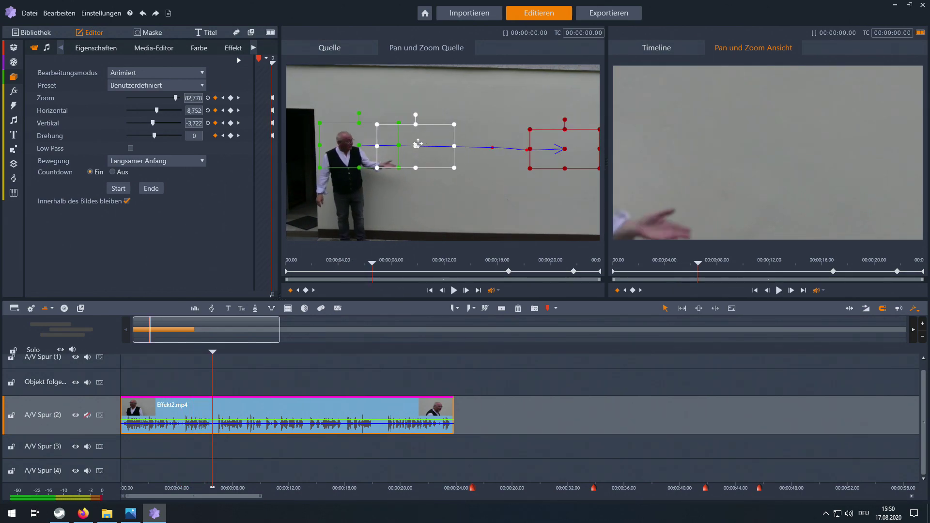
left_click_drag(416, 146, 362, 148)
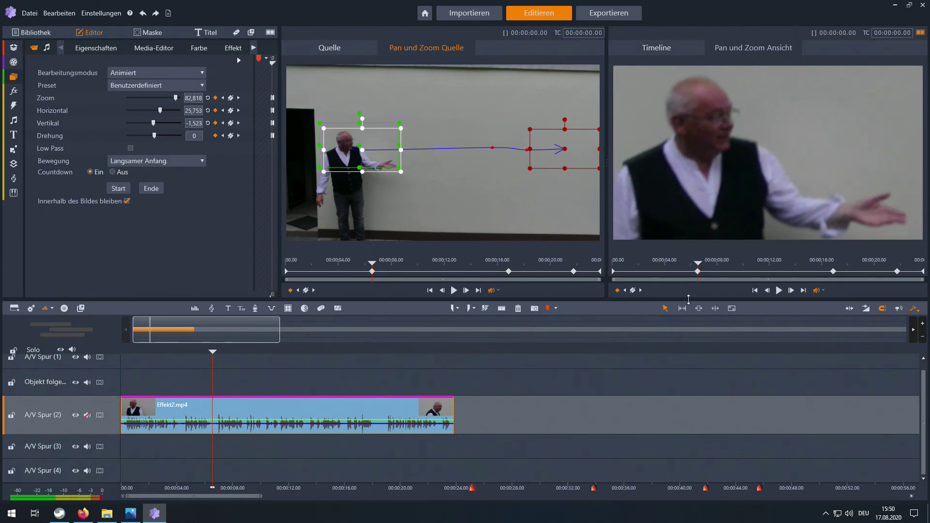
left_click(779, 291)
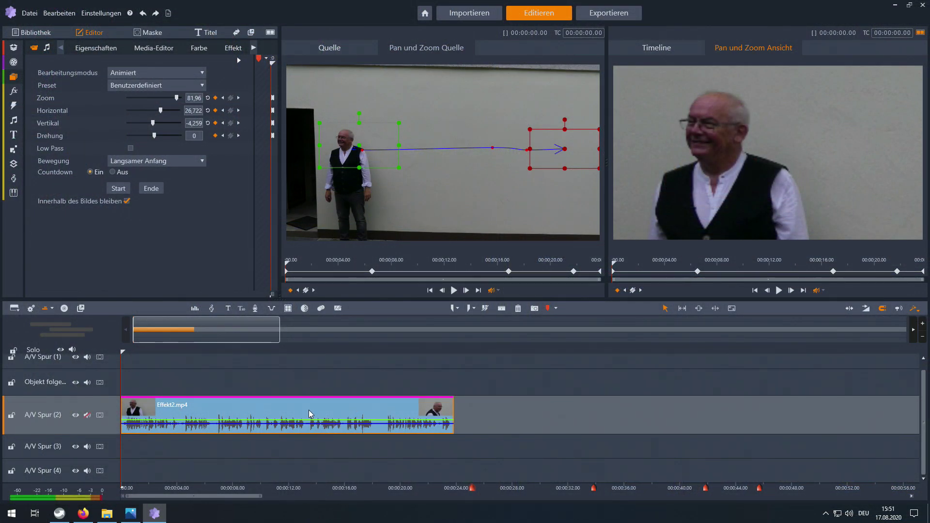
Remove the Pan und Zoom animation from Effekt2.mp4, resetting its editing mode to Statisch.
right_click(310, 413)
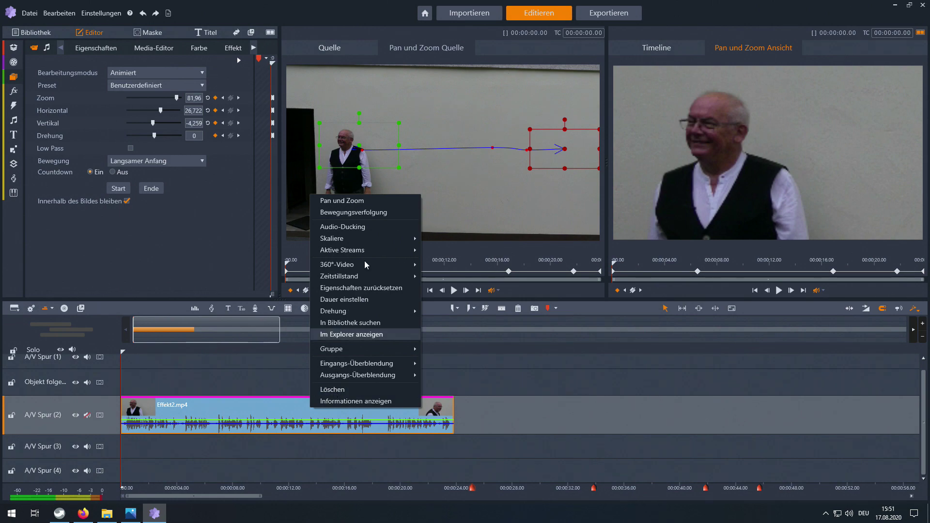
left_click(241, 400)
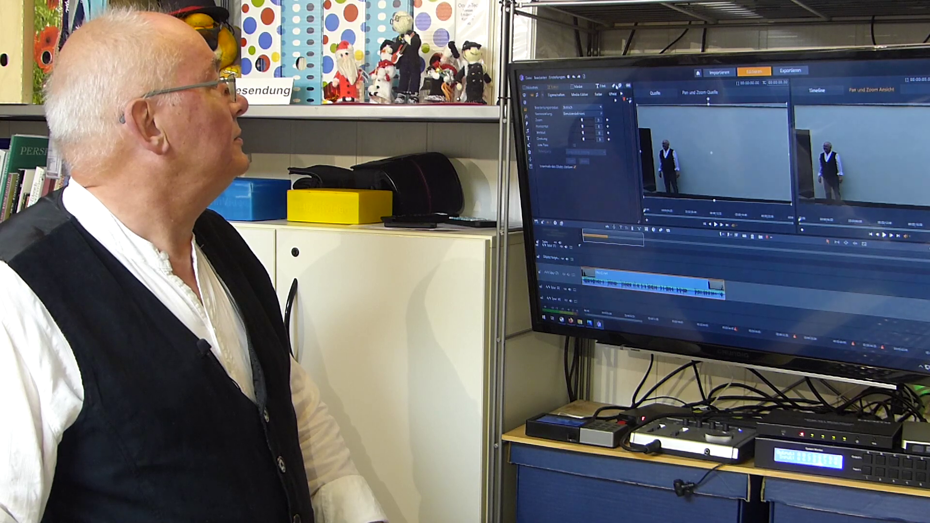
left_click(754, 88)
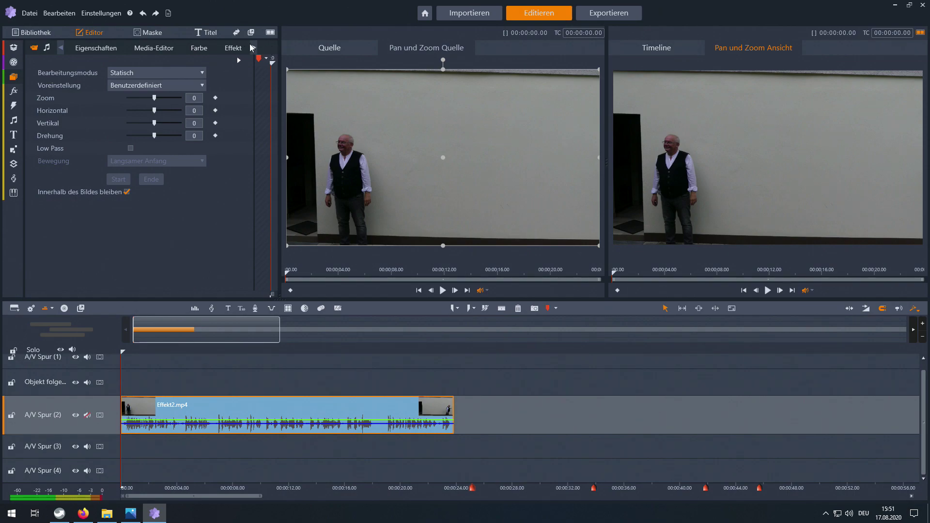
Browse the Kamera effects for Effekt2.mp4, previewing ones such as Alter Film - Erweitert, Blendenfleck and Erdbeben.
left_click(233, 47)
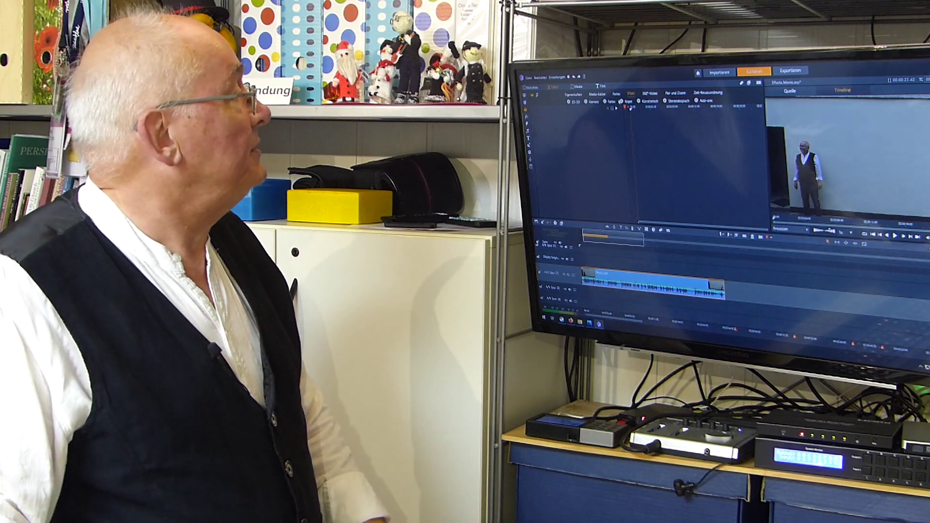
left_click(182, 63)
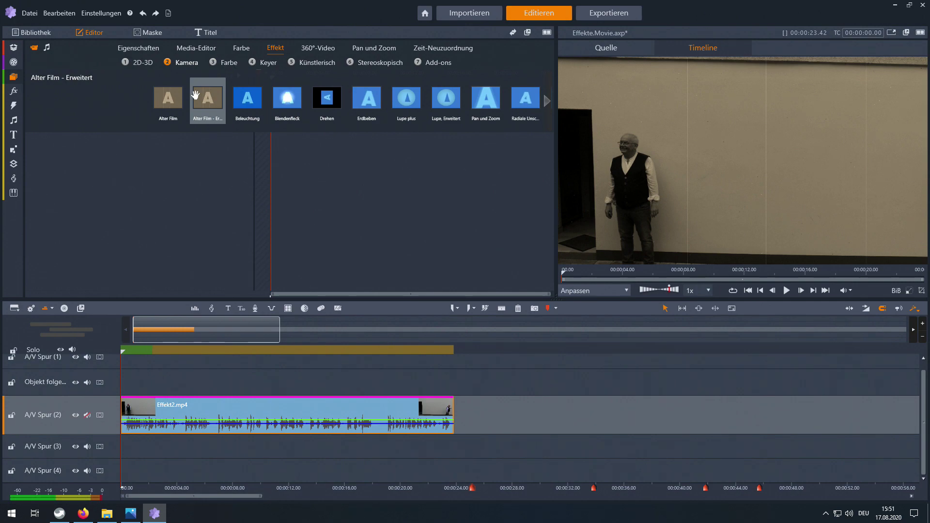
left_click(288, 99)
left_click(364, 102)
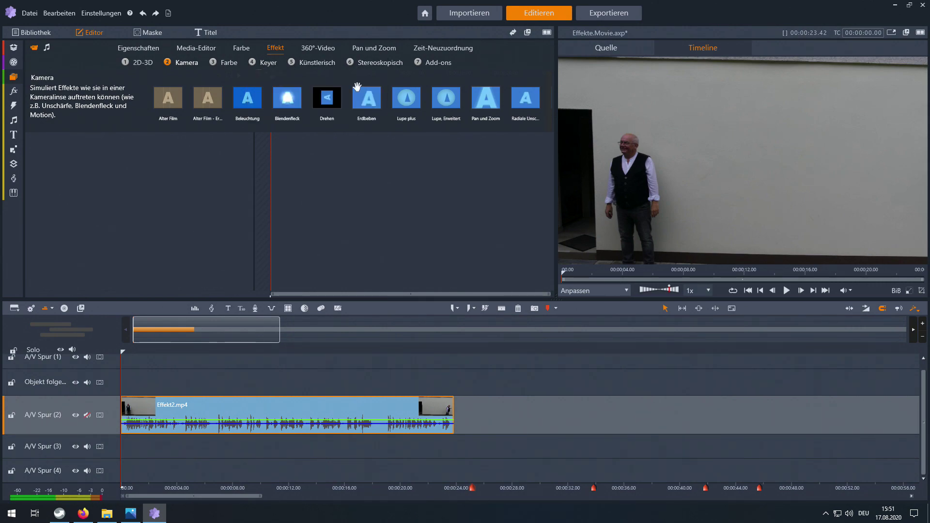
Open the Bewegungsverfolgung editor for Effekt2.mp4 on A/V Spur (2).
left_click(307, 429)
right_click(307, 412)
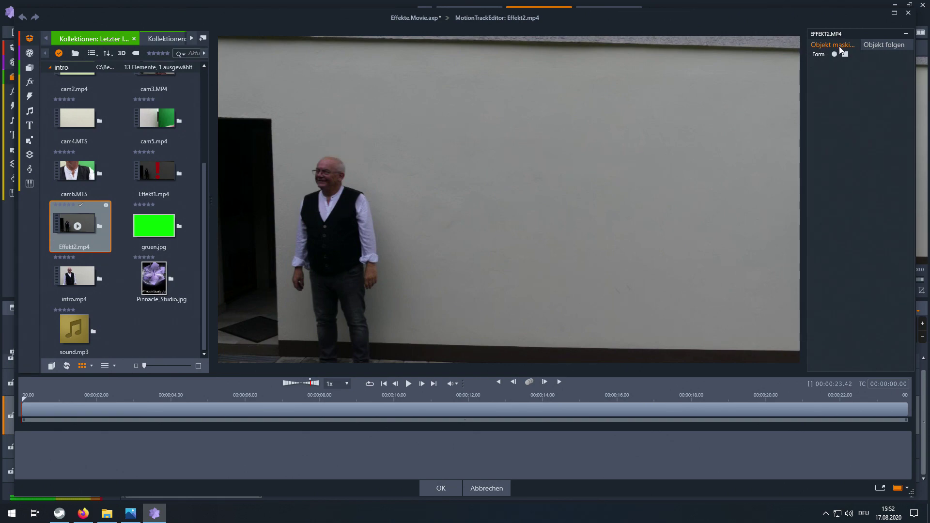
Try an elliptical object mask with a Mosaik strength of 25 over the man's head, then delete that mask.
left_click(328, 145)
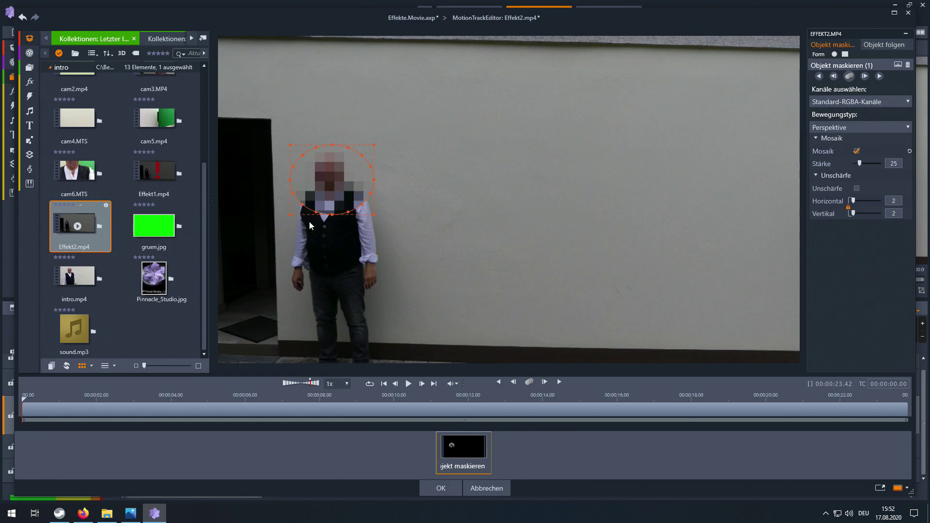
right_click(464, 453)
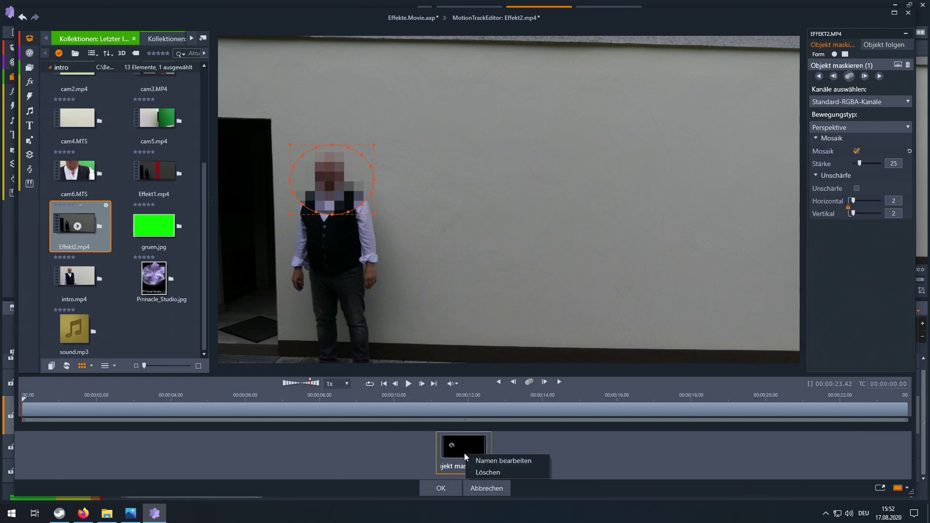
left_click(481, 472)
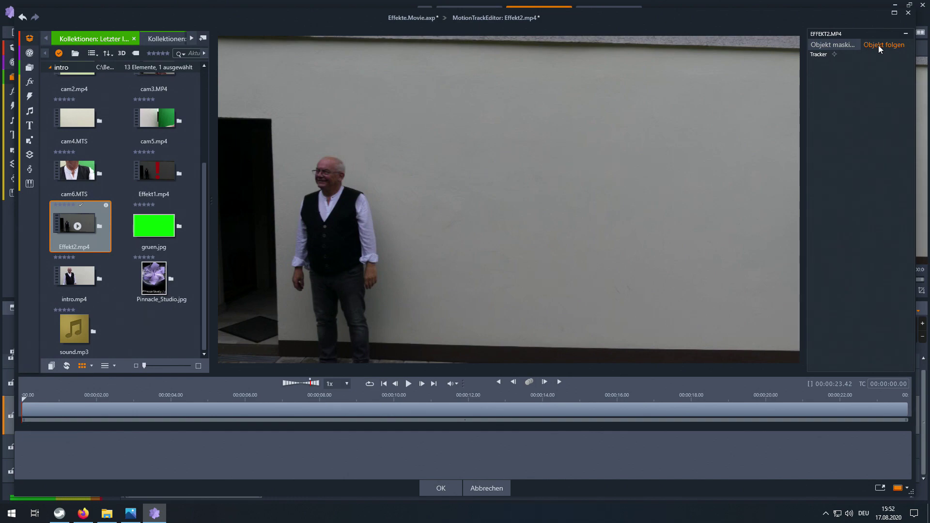
Place an Objekt folgen tracker on the man's face at the clip's start and move the playhead to 00:00:10.02.
left_click(835, 55)
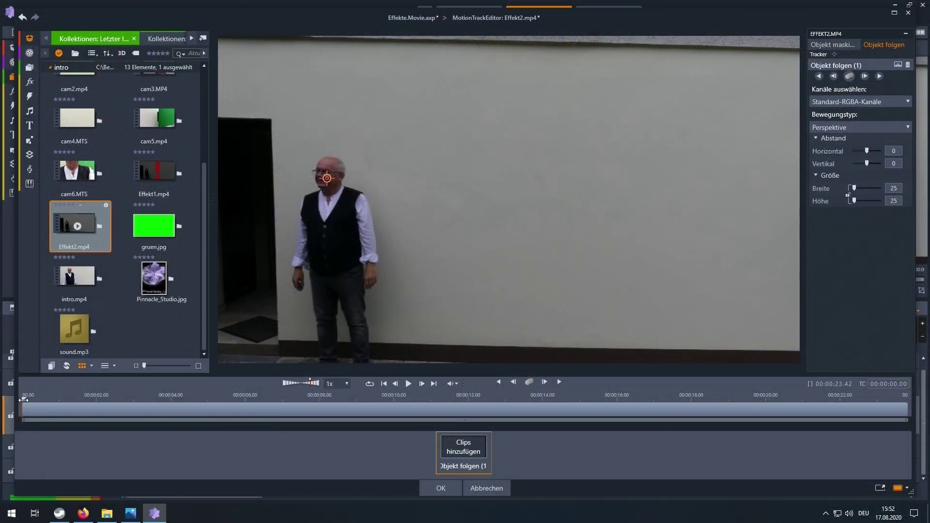
left_click_drag(23, 400, 92, 398)
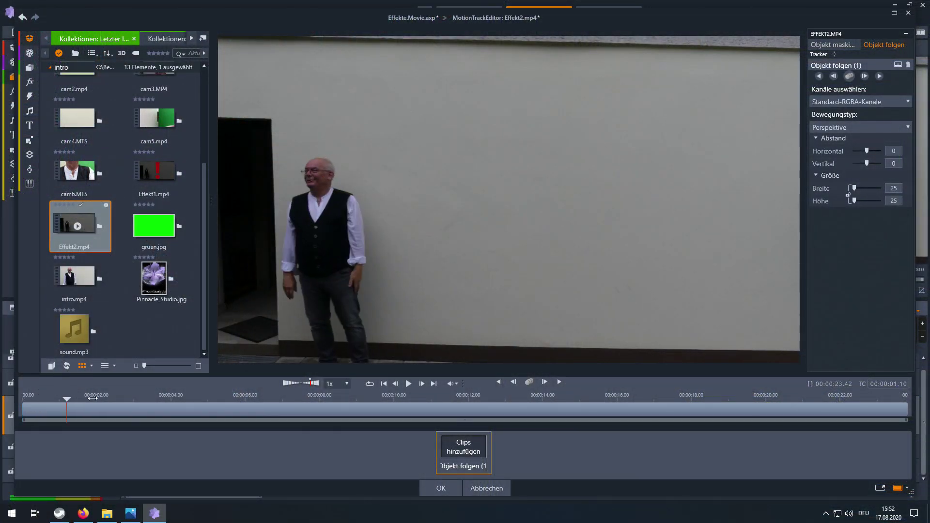
left_click_drag(154, 400, 394, 400)
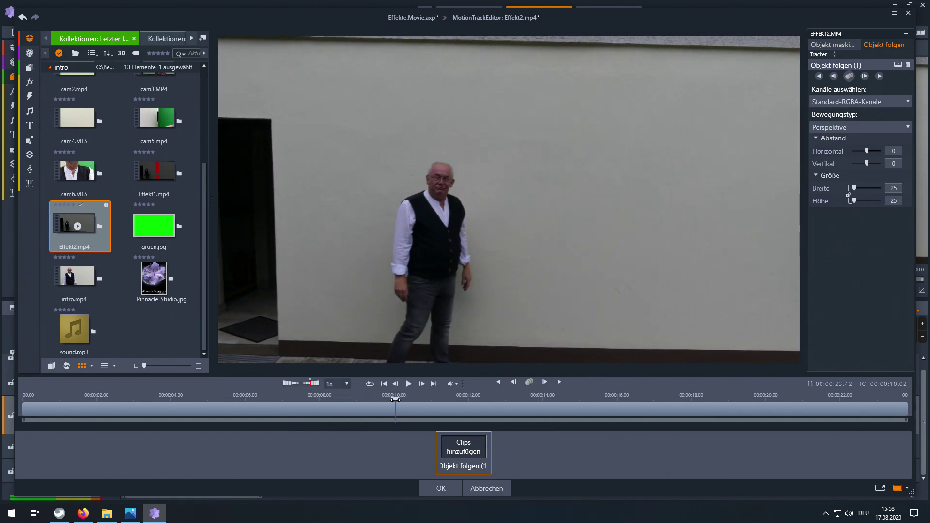
Place a second tracker on the man's face at 00:00:10.02 and delete the first tracker.
left_click(835, 55)
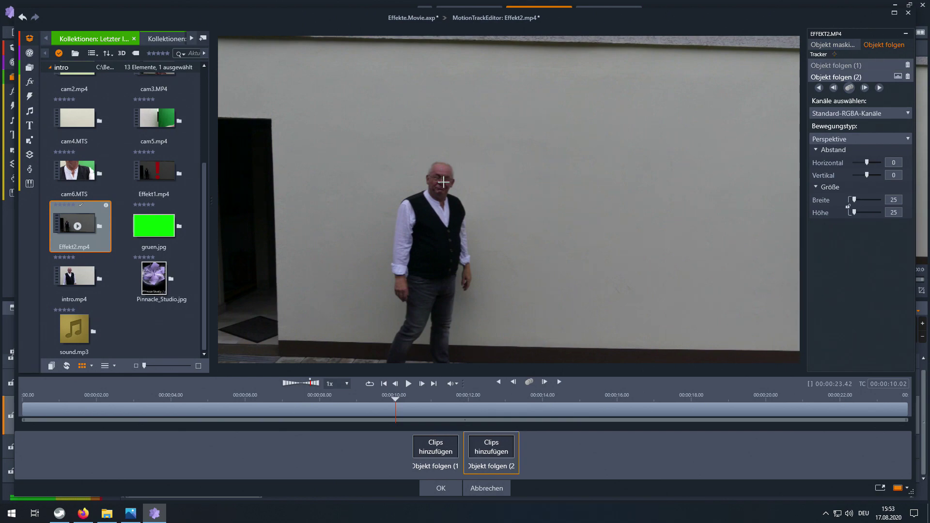
left_click(439, 449)
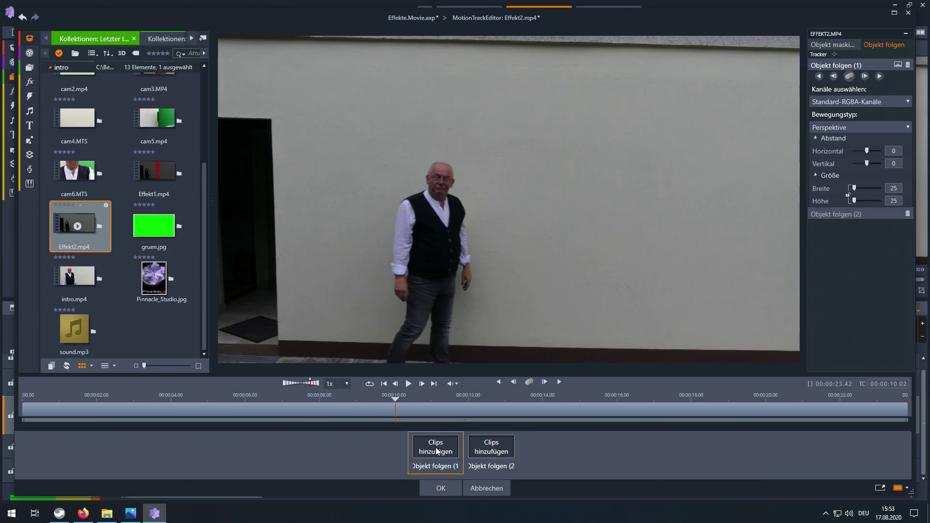
left_click(466, 470)
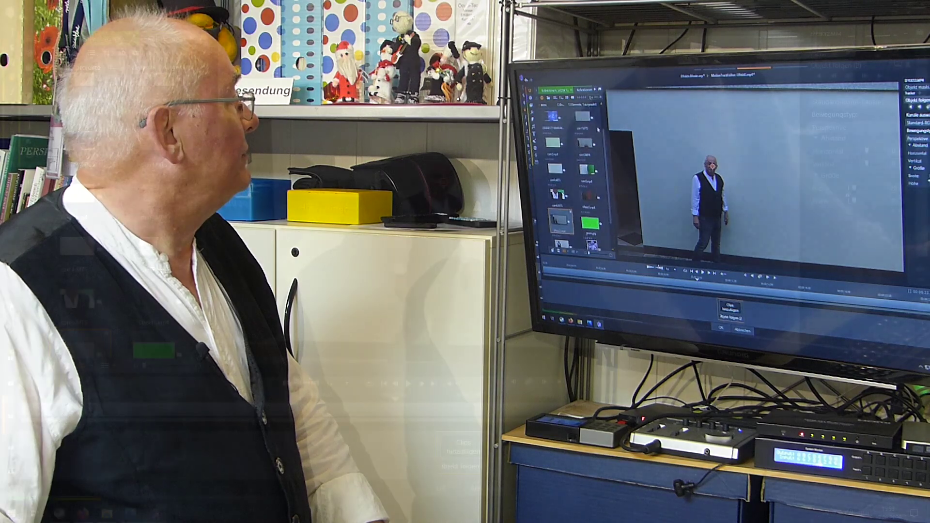
Attach 20200817130640.MTS to the Objekt folgen tracker with Breite and Höhe 10, place it above the man's head, preview and apply the tracking.
mouse_move(45, 158)
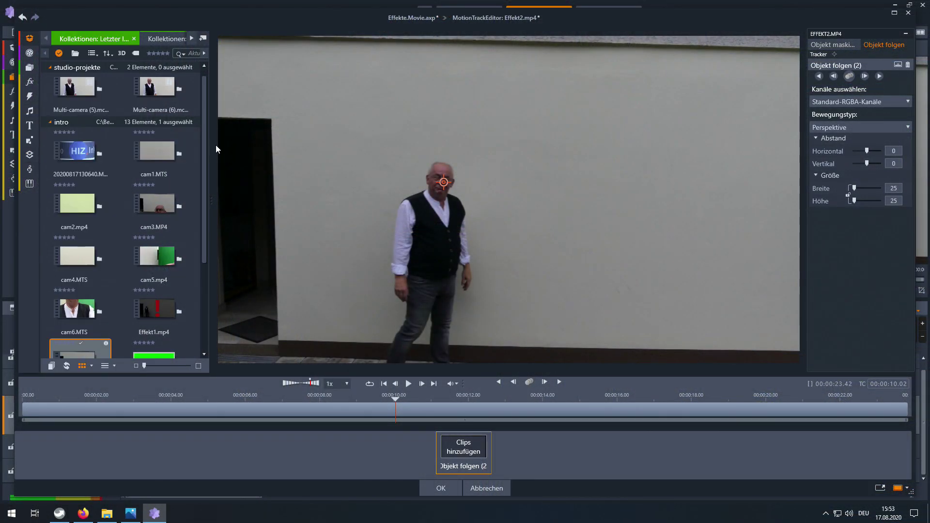
left_click_drag(85, 153, 473, 446)
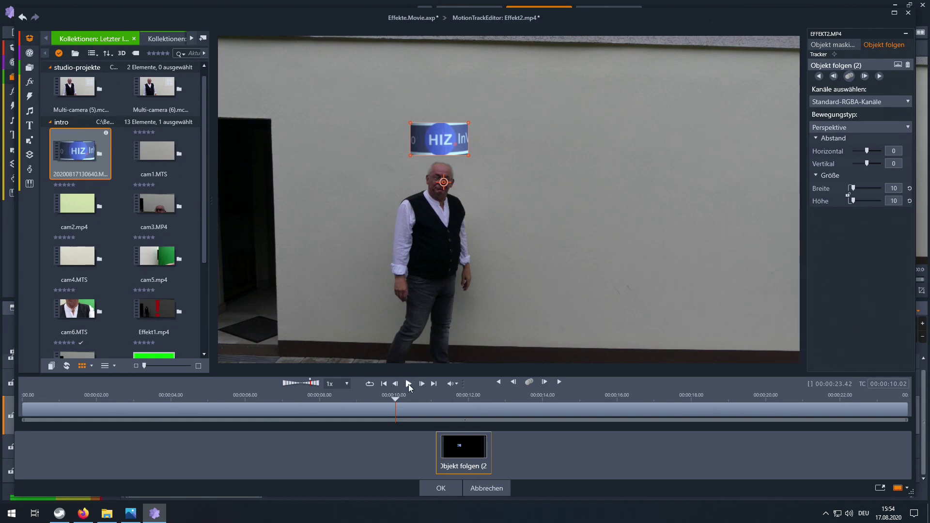
left_click(408, 385)
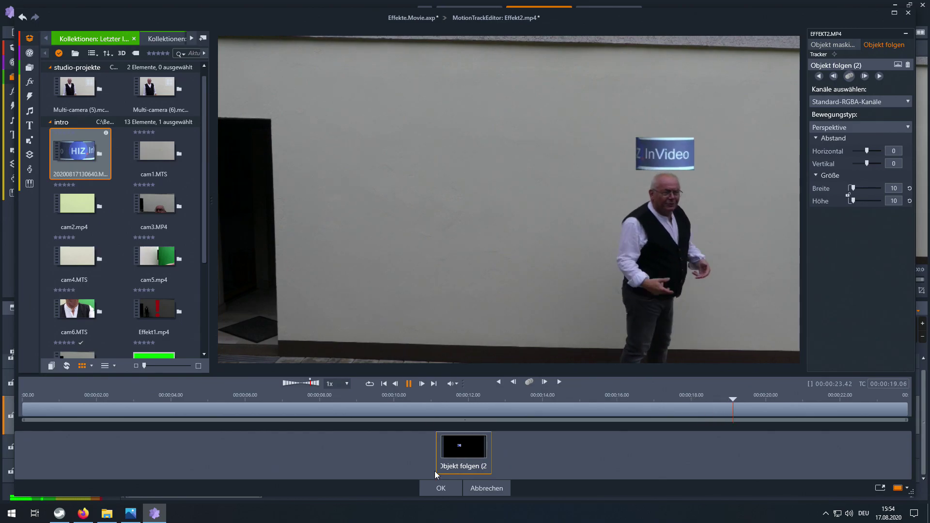
left_click(439, 488)
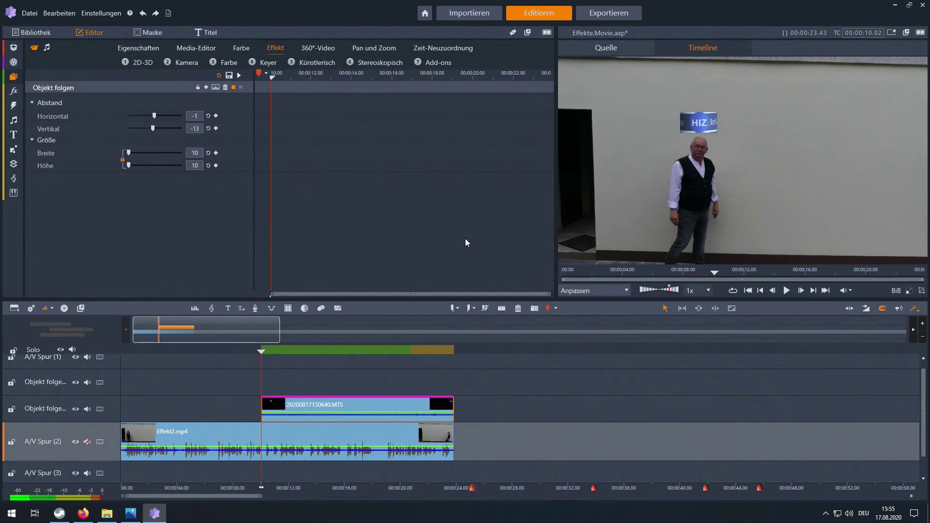
Add the favourite fade-to-black transition (Abblende) at the start and end of both 20200817130640.MTS and Effekt2.mp4.
left_click(14, 105)
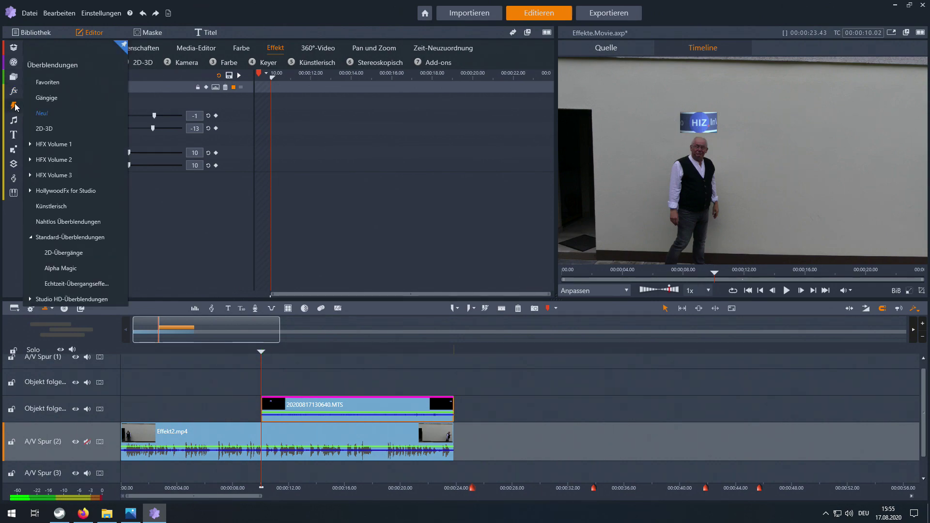
left_click(15, 106)
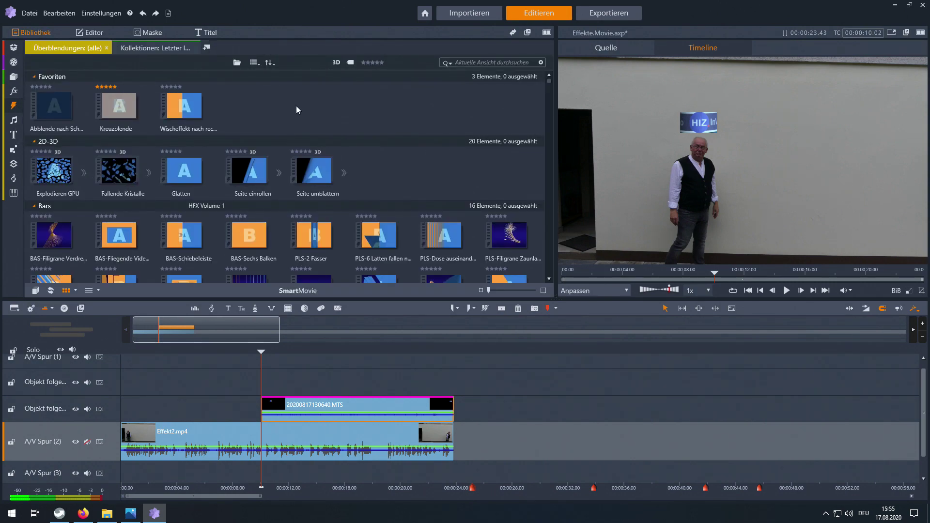
left_click_drag(266, 401, 271, 410)
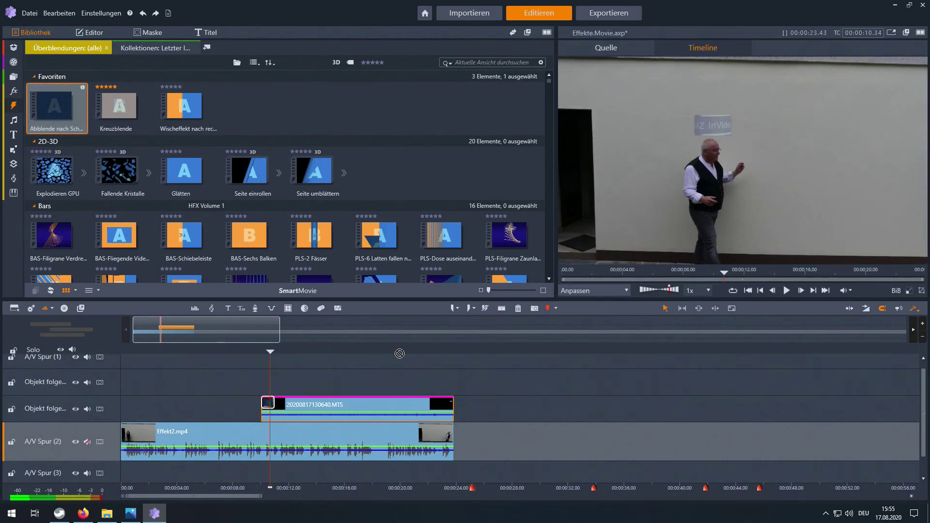
left_click(446, 404)
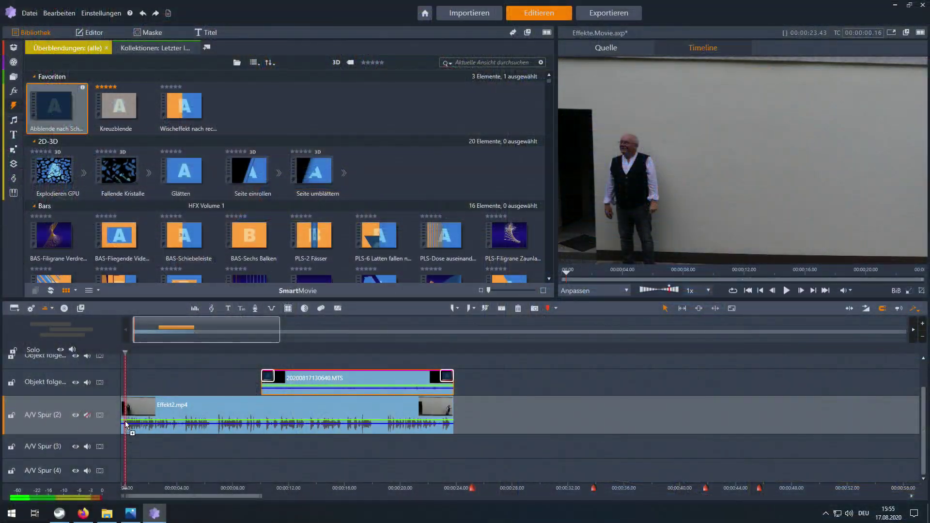
left_click(125, 417)
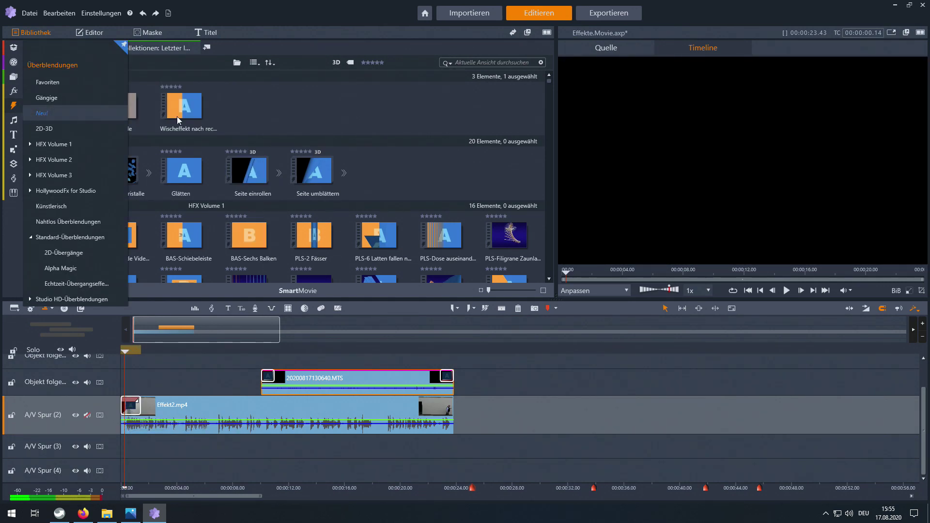
left_click_drag(43, 116, 444, 409)
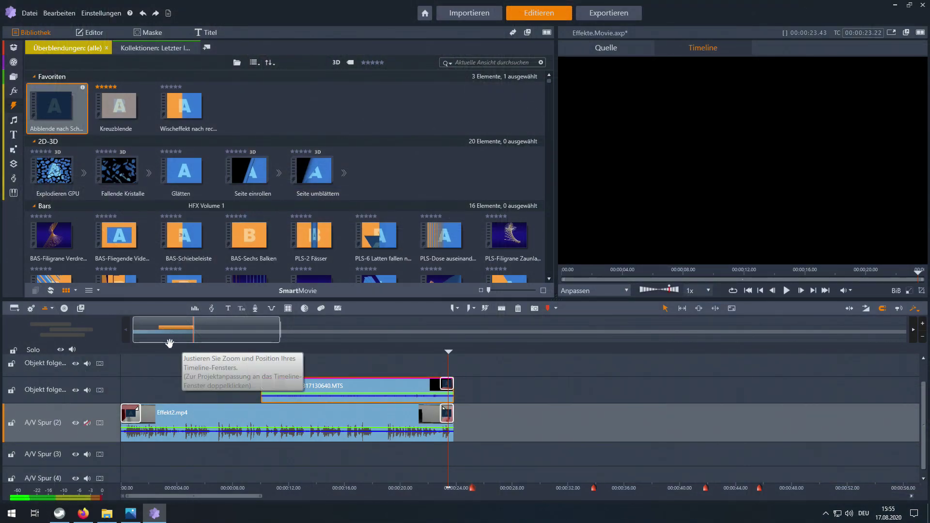
Play back the tracked logo sequence and mute the audio of the Objekt folgen track holding 20200817130640.MTS.
left_click(169, 351)
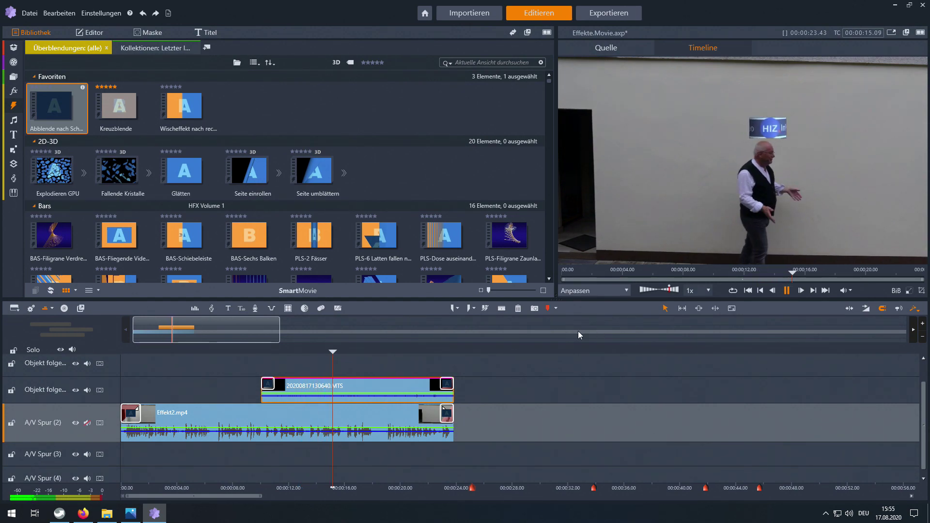
left_click(88, 390)
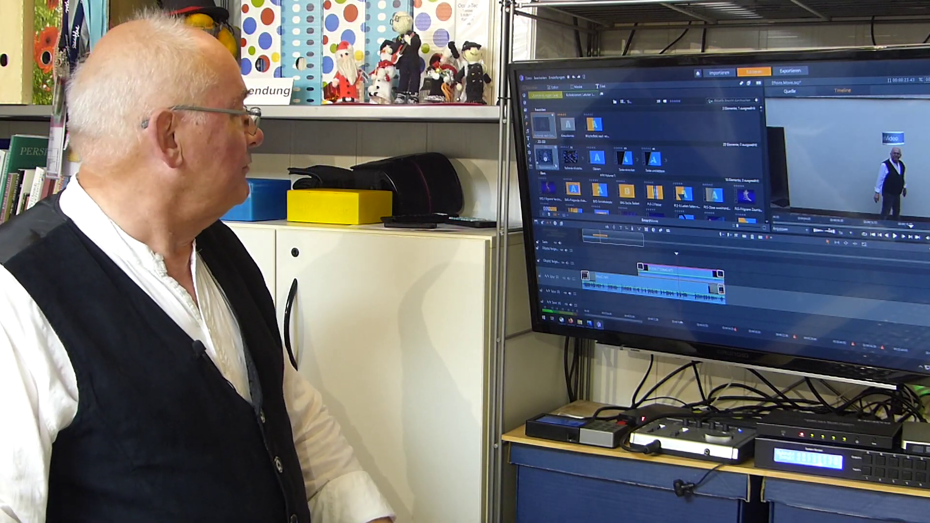
Add the ScoreFitter song Electronica - Winning Shot at the start of A/V Spur (3) and trim it to the end of Effekt2.mp4.
mouse_move(565, 72)
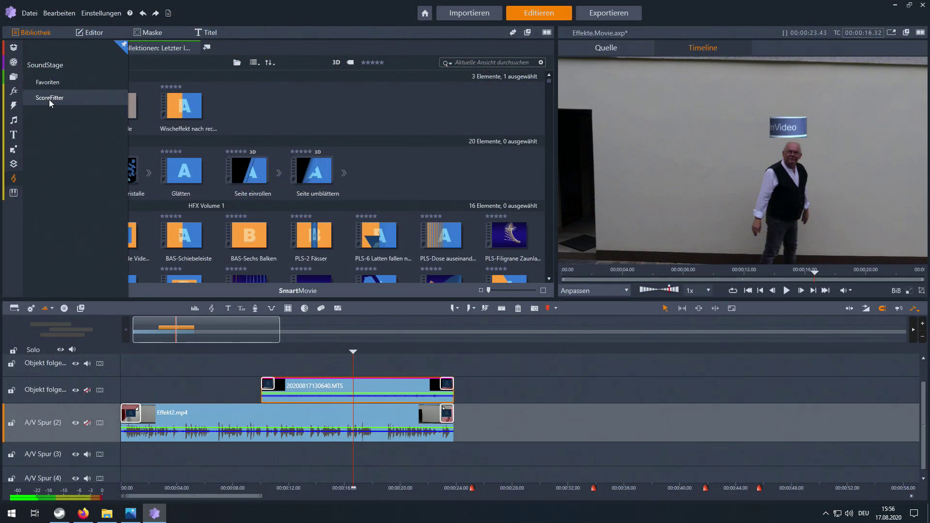
left_click(49, 100)
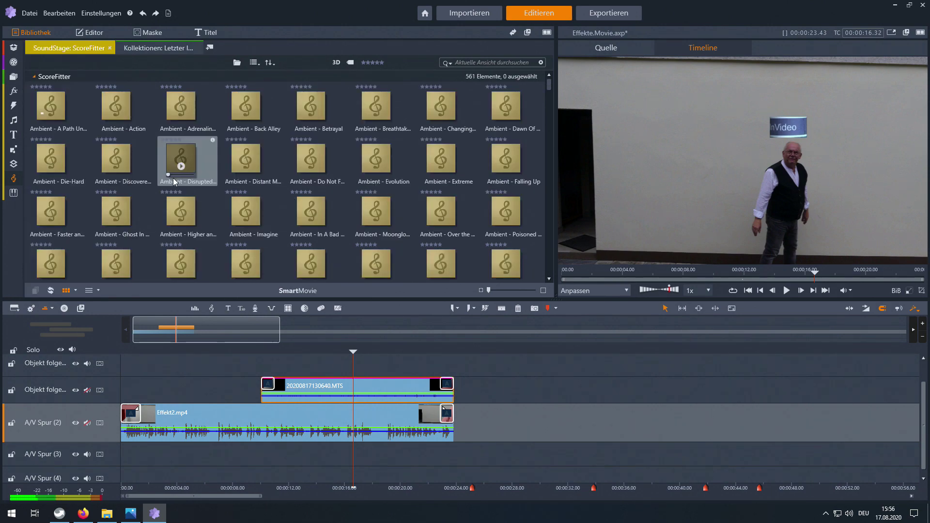
scroll(246, 207, "down", 5)
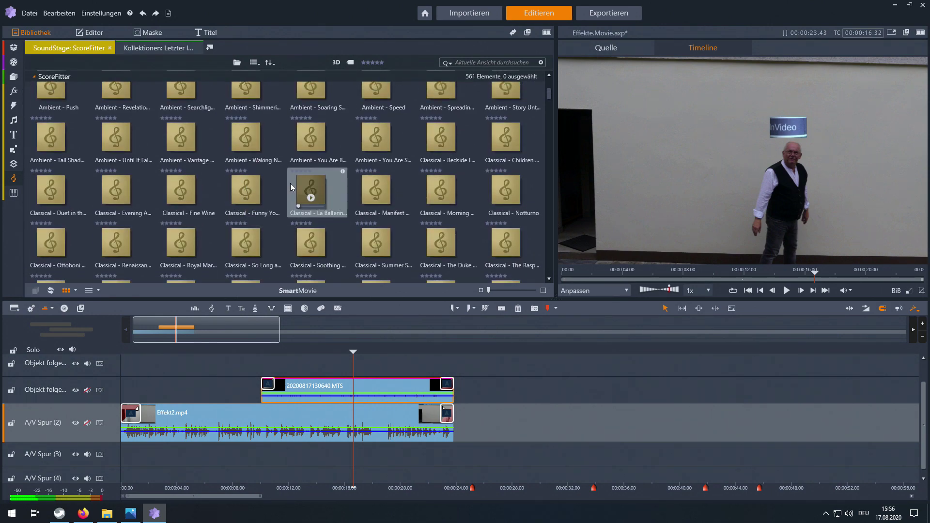
scroll(310, 203, "down", 4)
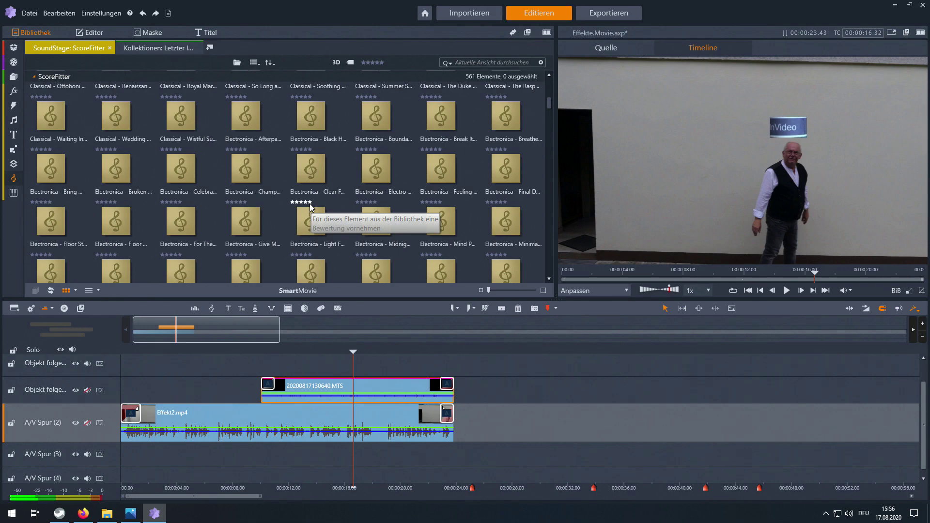
scroll(309, 204, "down", 3)
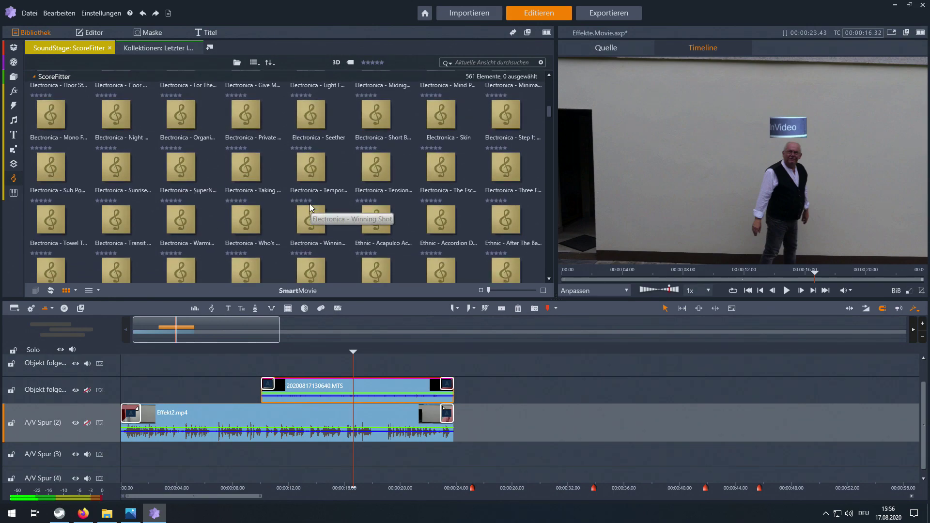
left_click(309, 217)
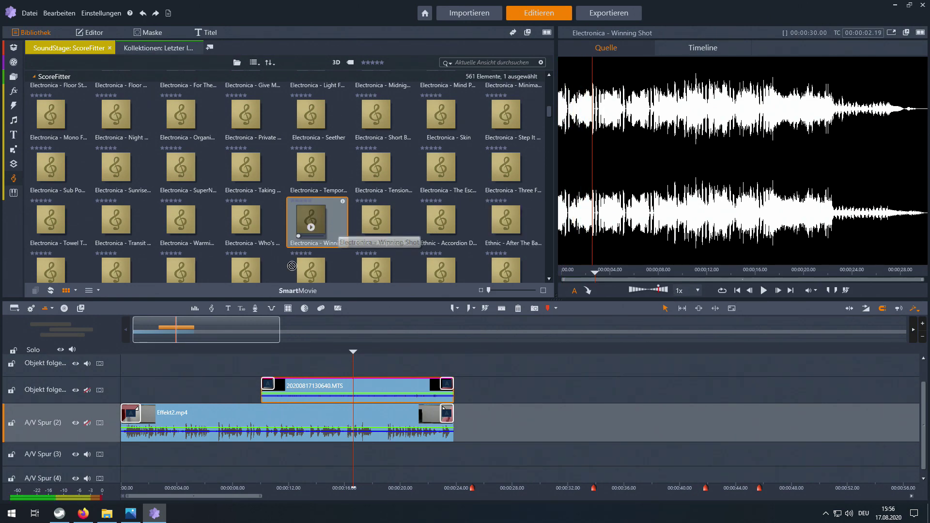
left_click_drag(323, 225, 132, 456)
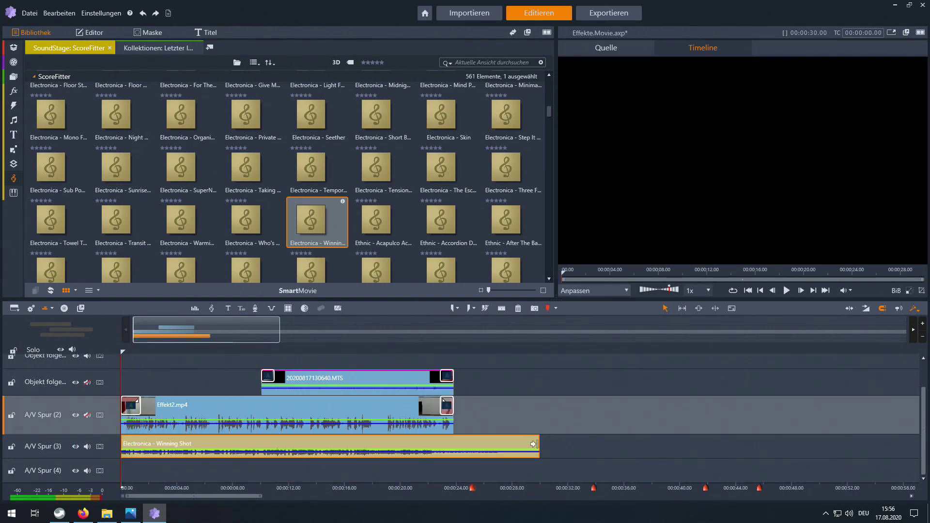
left_click_drag(534, 443, 467, 451)
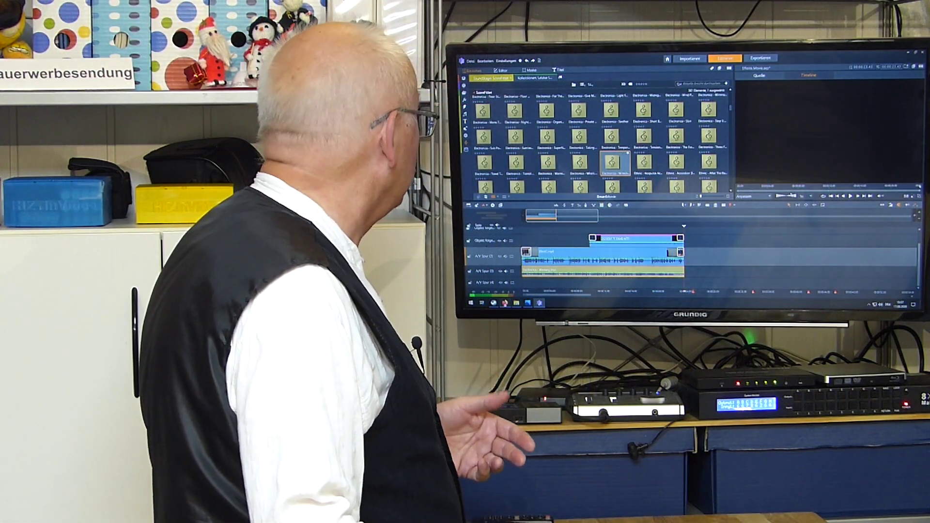
Switch to the web browser showing the Discovery Center page for Pinnacle Studio 24 Ultimate.
key("alt+Tab")
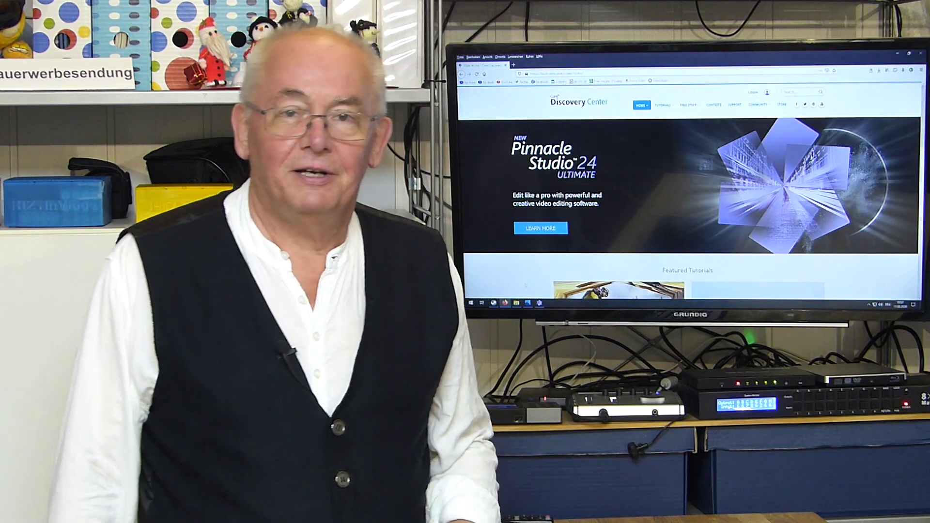